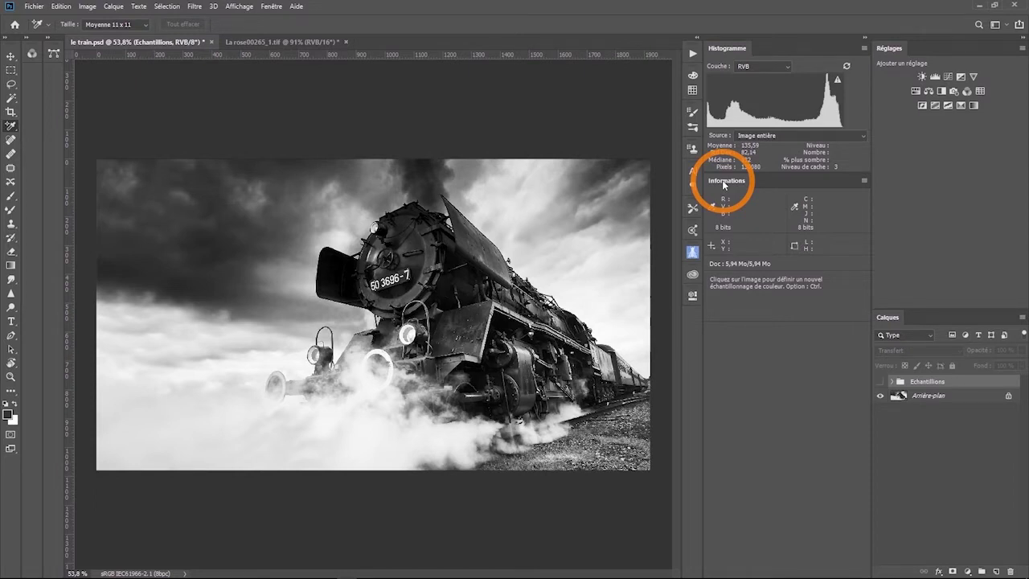
- Detach the Informations panel from its dock and close it
left_click_drag(723, 184, 501, 120)
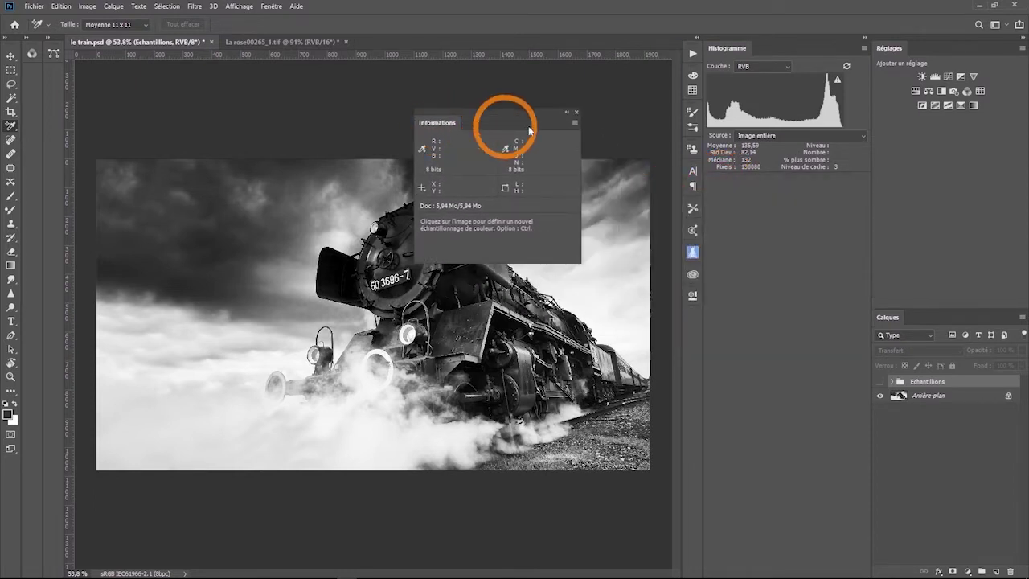
left_click(577, 111)
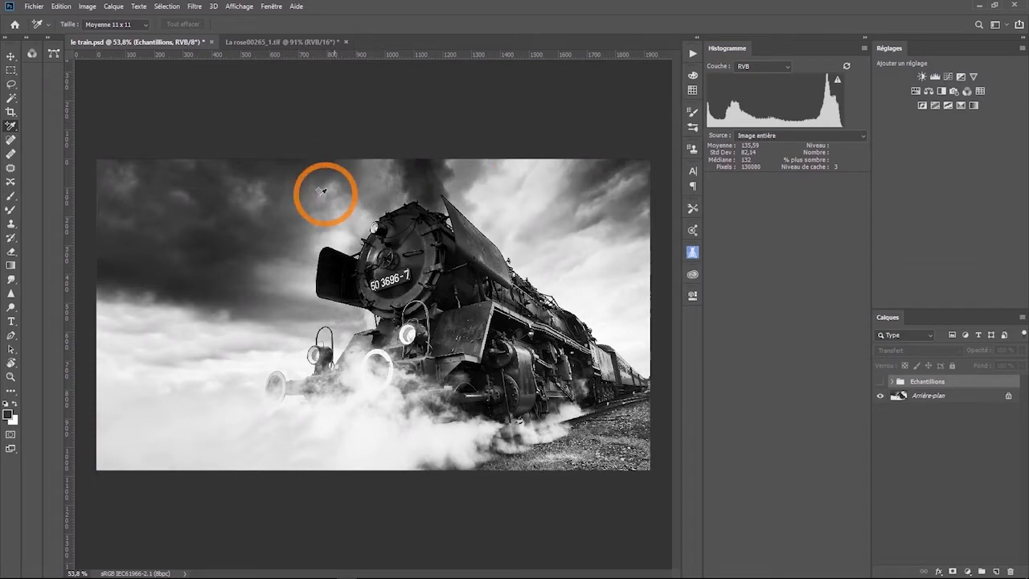
- Reopen the Informations panel and dock it directly below the Histogramme panel
left_click(272, 6)
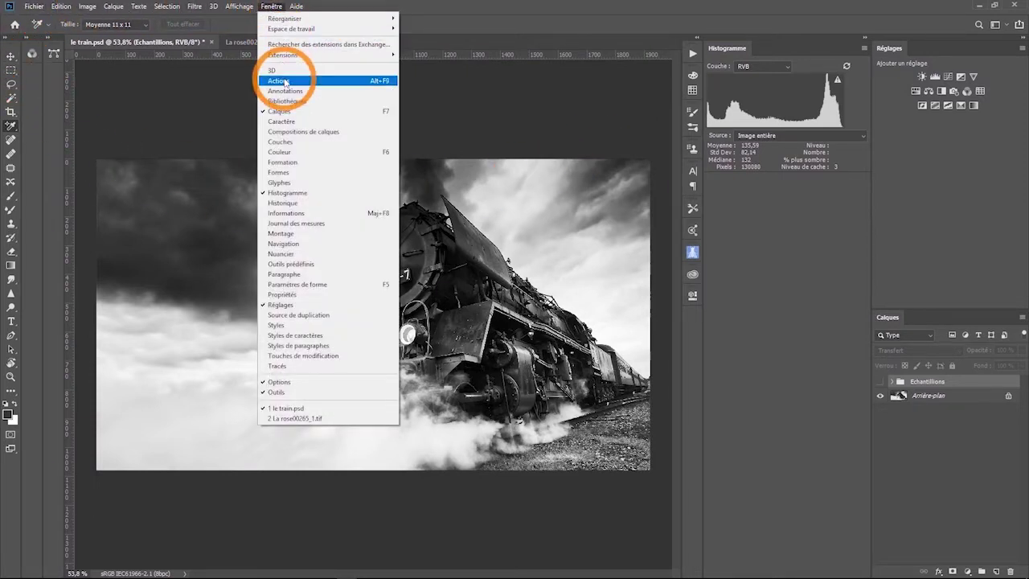
left_click(286, 213)
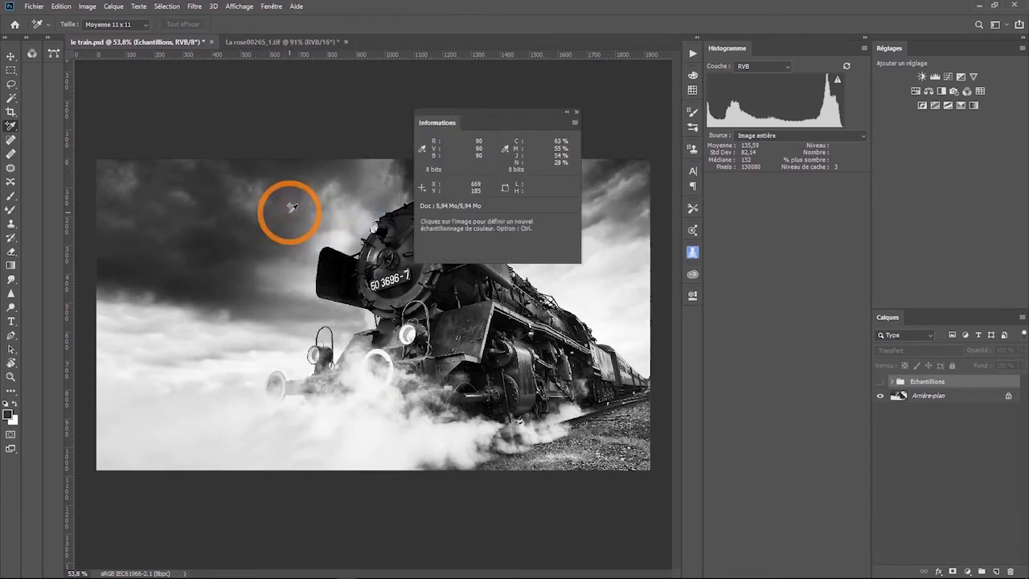
key("F8")
left_click_drag(438, 124, 745, 190)
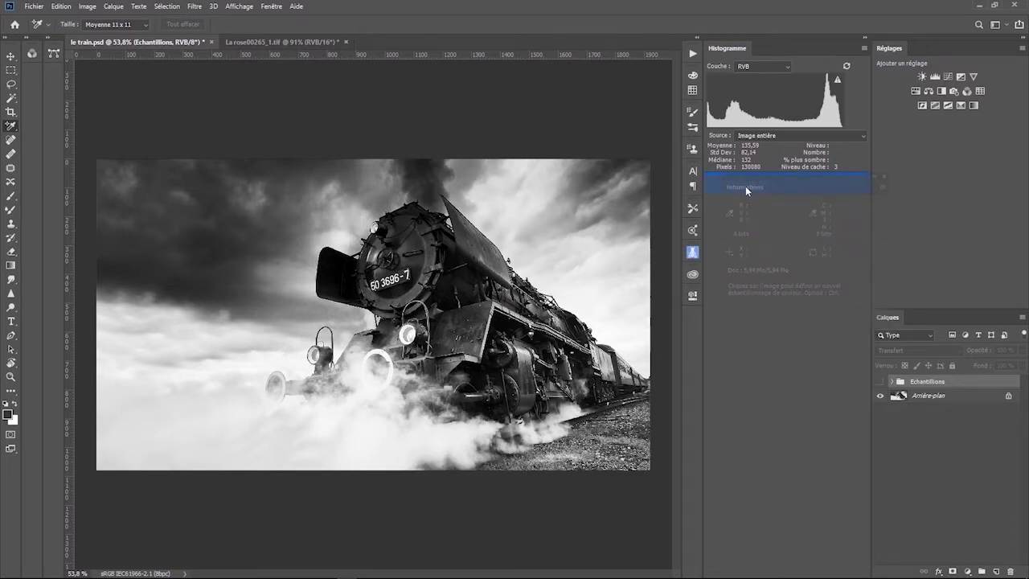
left_click_drag(745, 186, 743, 185)
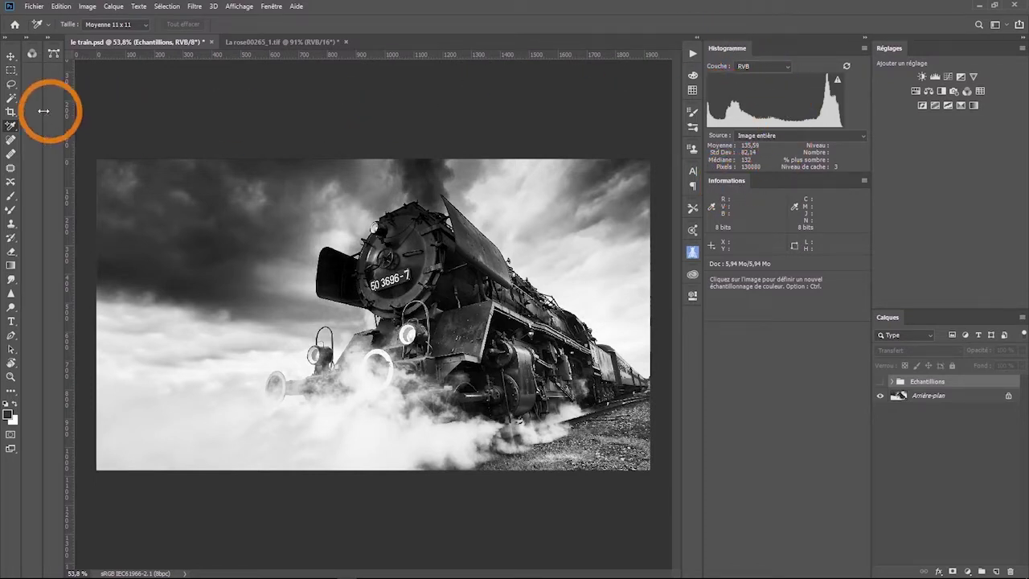
- Look at the tools grouped with the Color Sampler tool, keeping the Color Sampler active
right_click(12, 126)
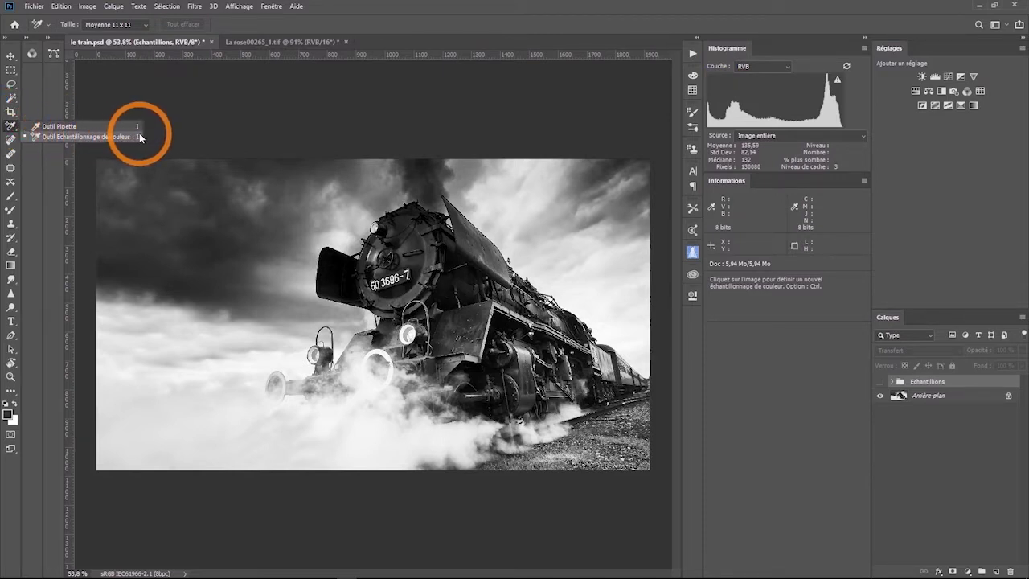
left_click(443, 127)
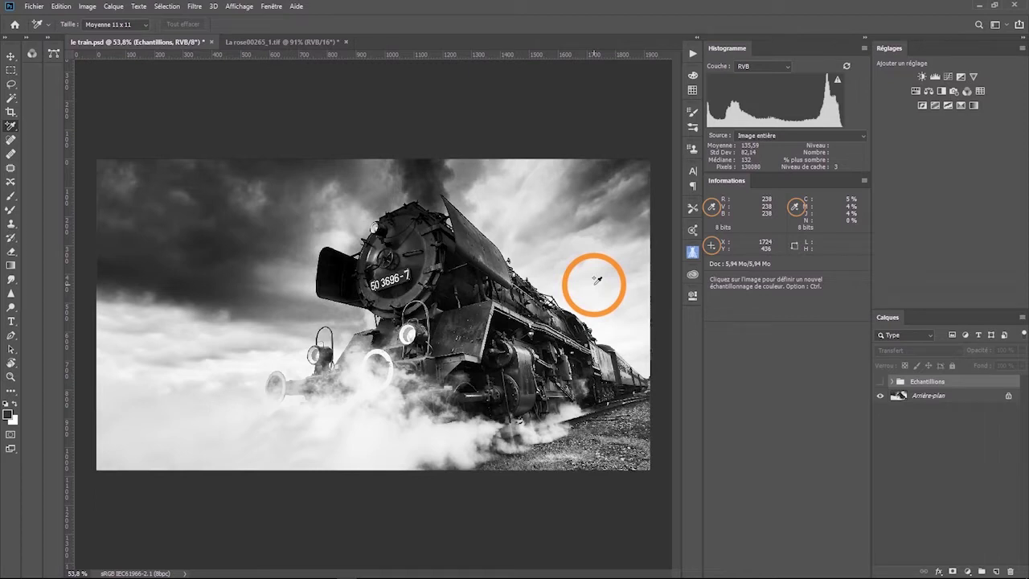
- Switch the first colour readout to Couleurs Lab and read the values of the bright sky above the wagons
left_click(712, 209)
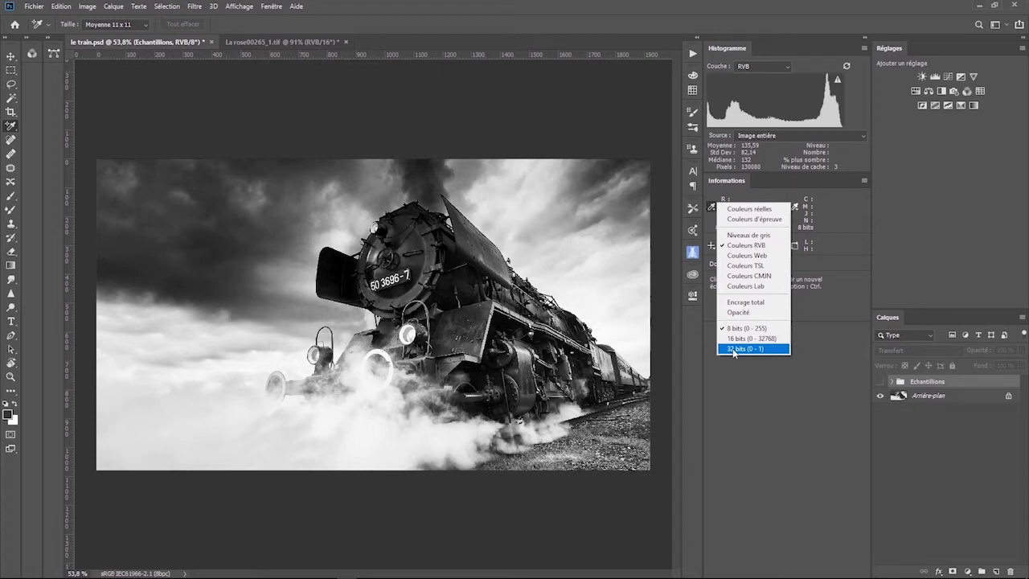
left_click(745, 285)
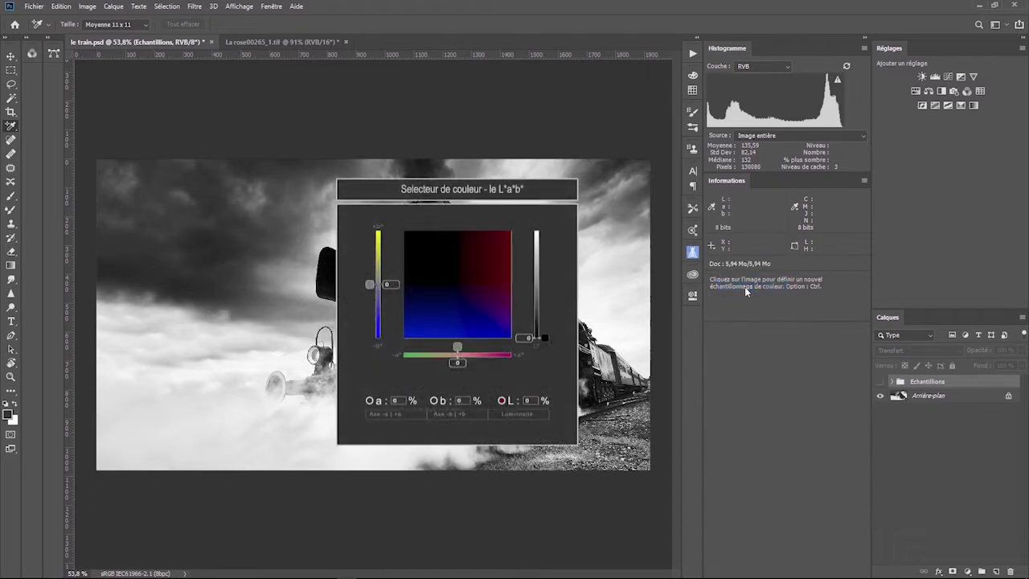
left_click(629, 303)
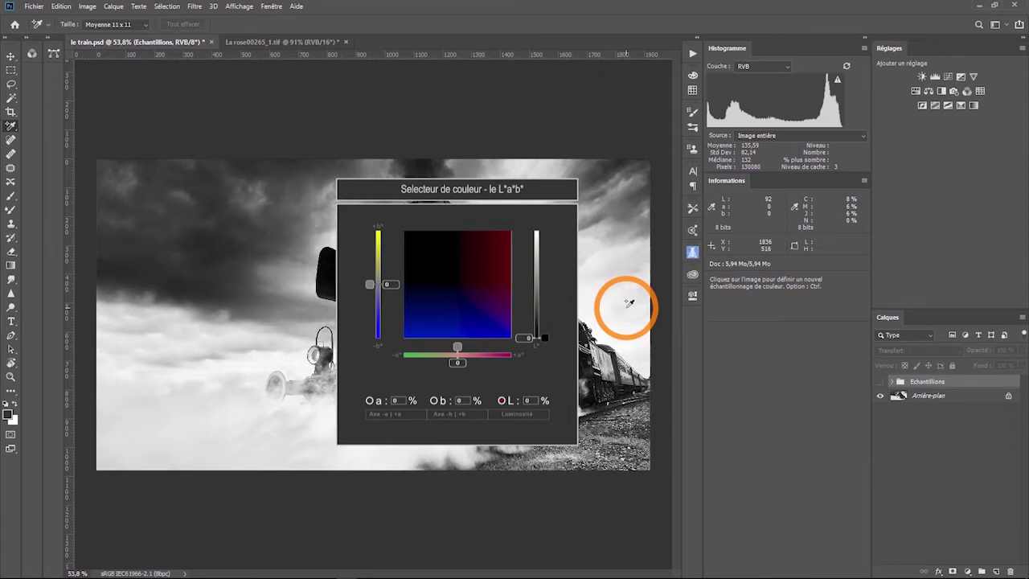
left_click_drag(629, 303, 619, 310)
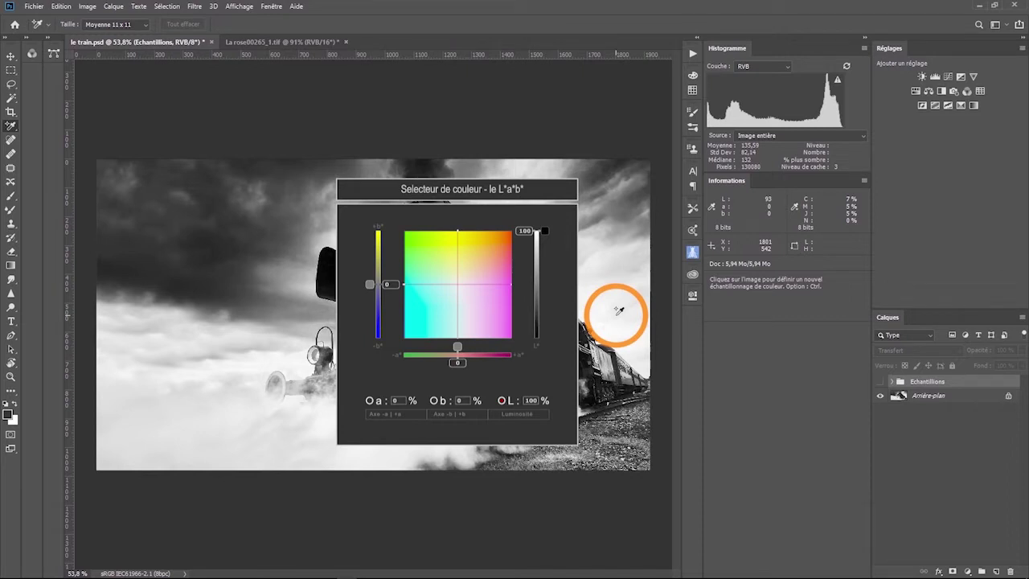
- Switch the first colour readout to Couleurs TSL and read the values of the bright sky
left_click(711, 207)
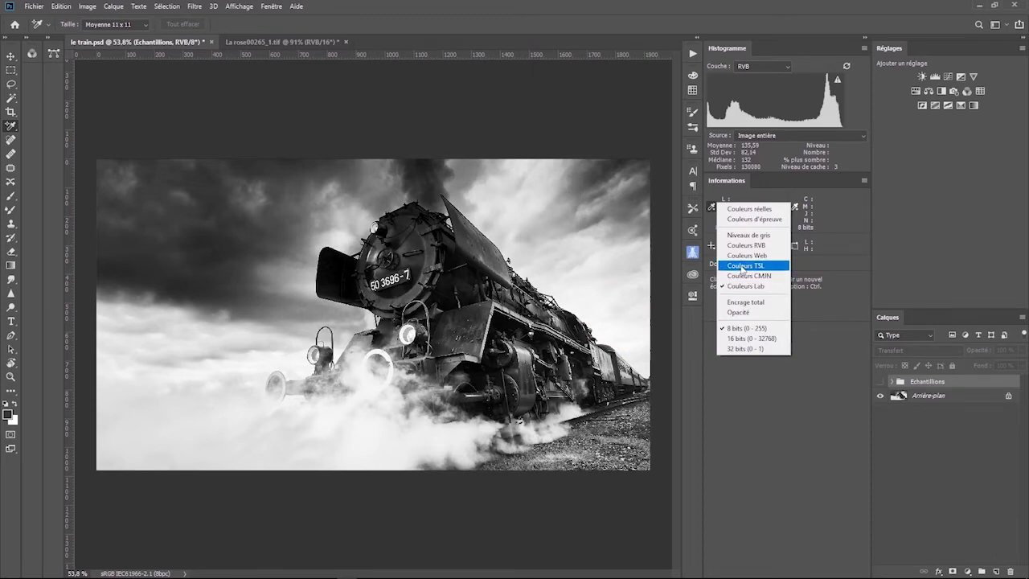
left_click(744, 267)
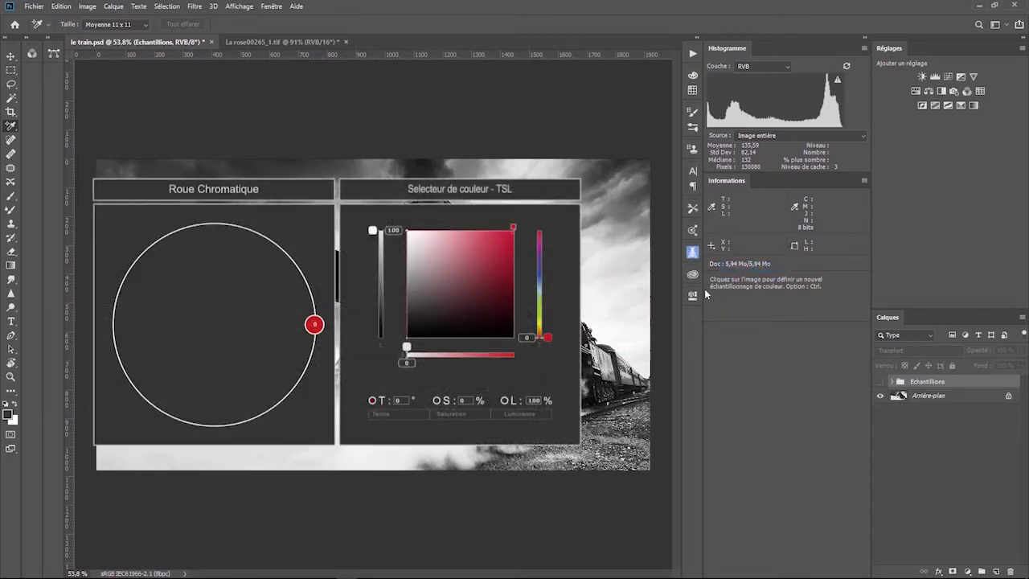
left_click(614, 301)
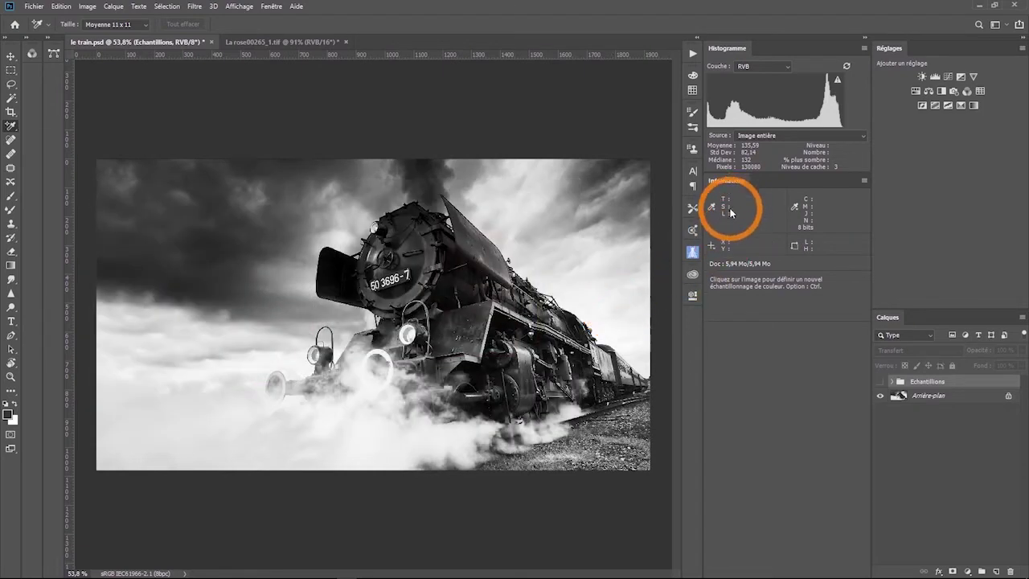
- Examine the sky's values with the first colour readout in Couleurs Web, and set the readout back to Couleurs RVB
left_click(711, 209)
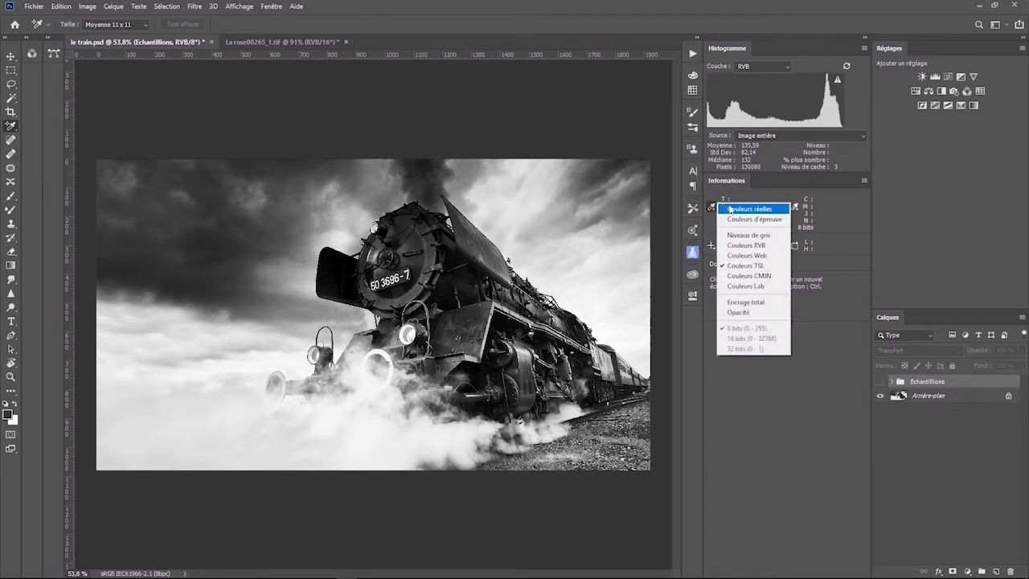
left_click(754, 255)
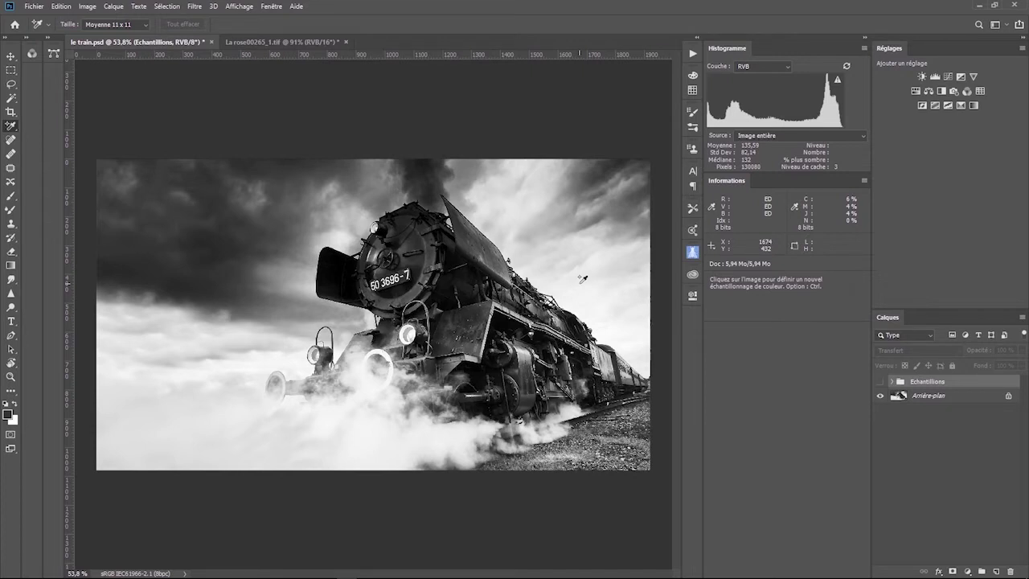
left_click(711, 207)
left_click(728, 246)
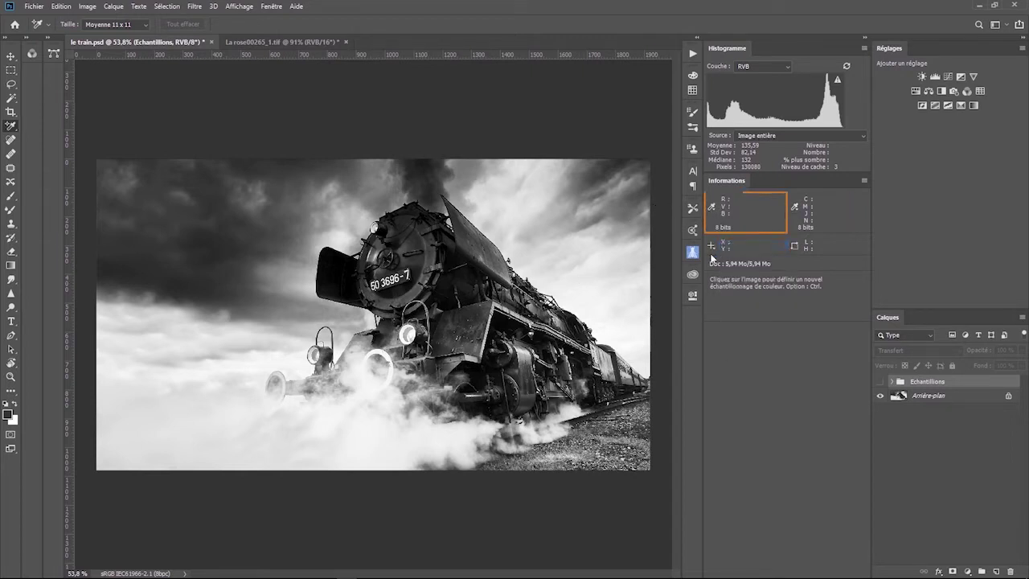
- Show the Echantillions layer group briefly to view its colour swatches, and hide it again
left_click(880, 381)
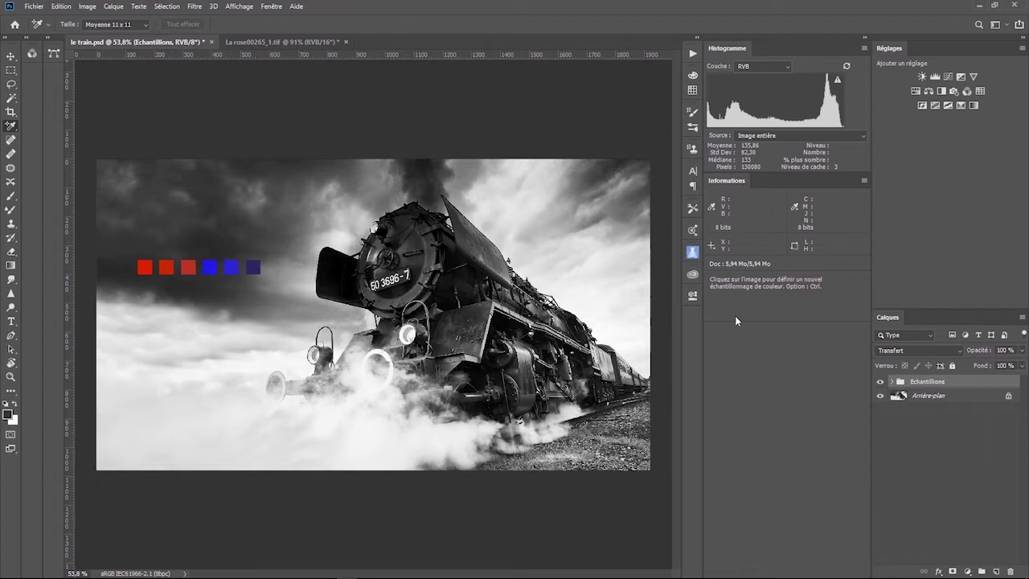
left_click(879, 380)
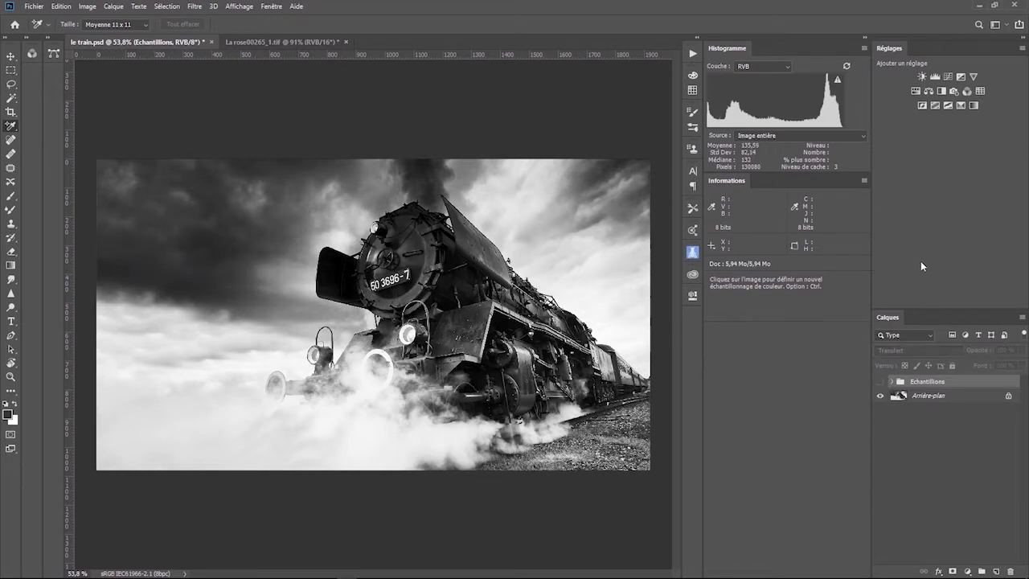
- Examine light and dark image areas with the first readout in Niveaux de gris, and return it to Couleurs RVB
left_click(711, 207)
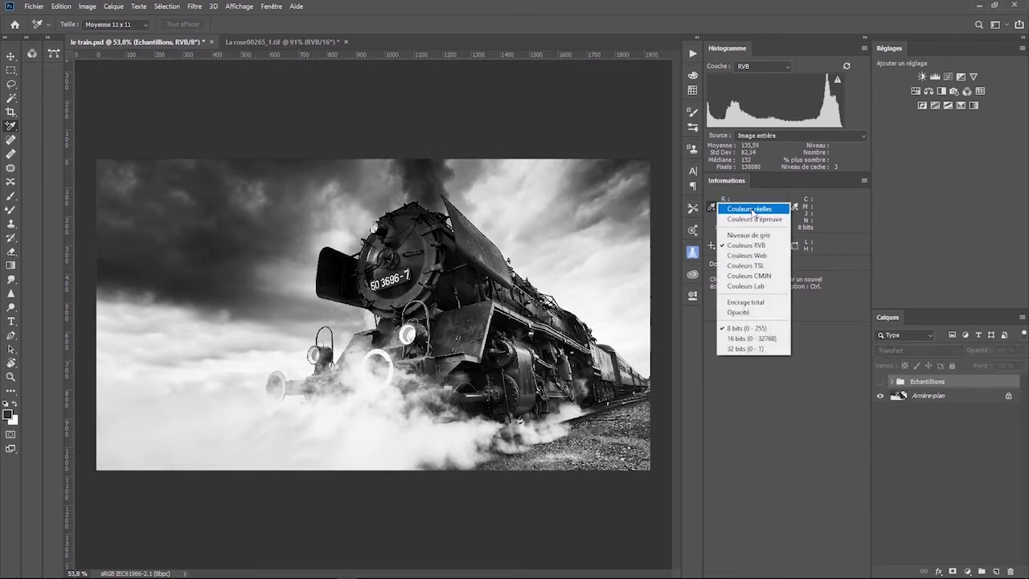
left_click(748, 234)
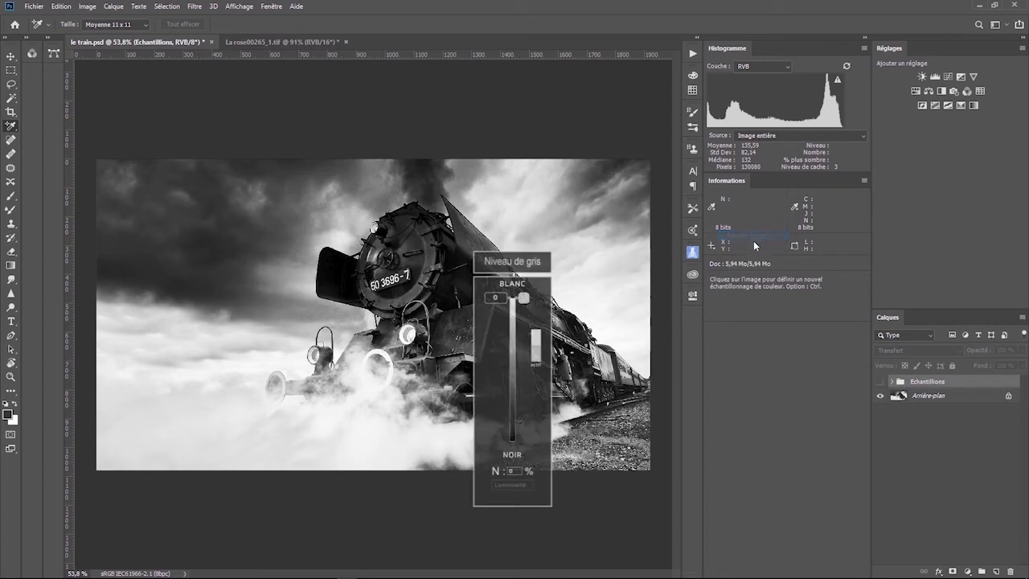
left_click(601, 281)
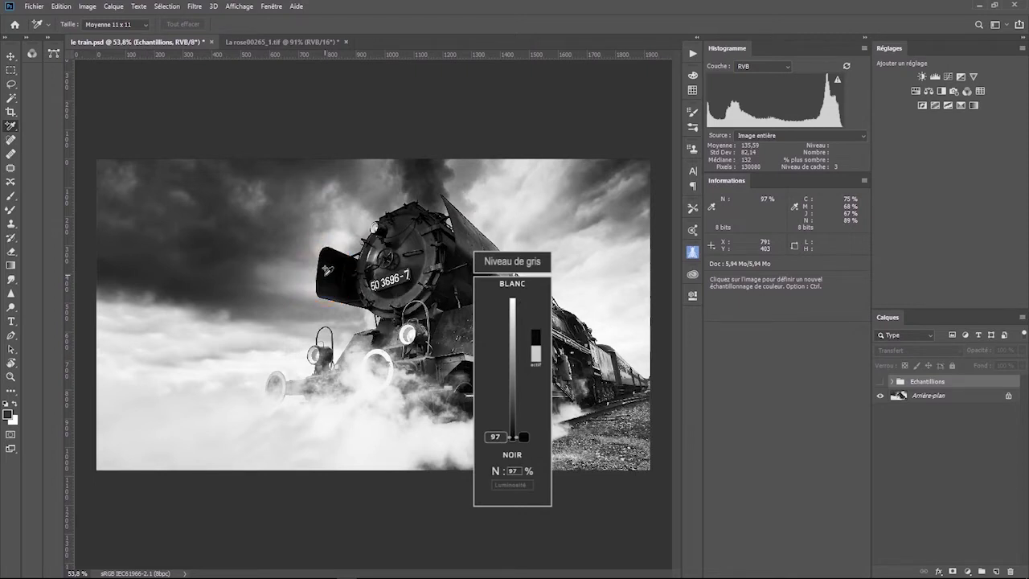
left_click(712, 208)
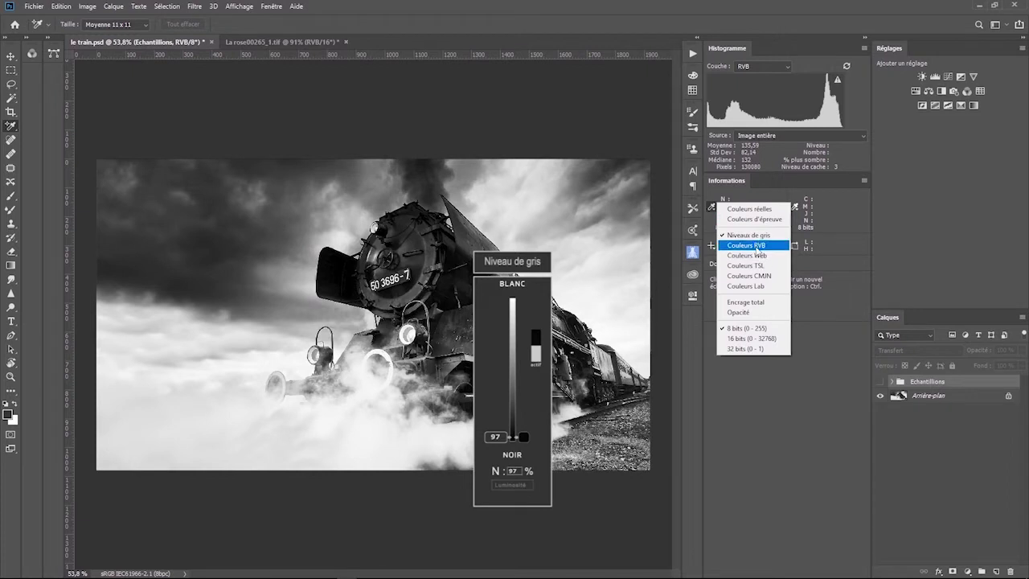
left_click(757, 249)
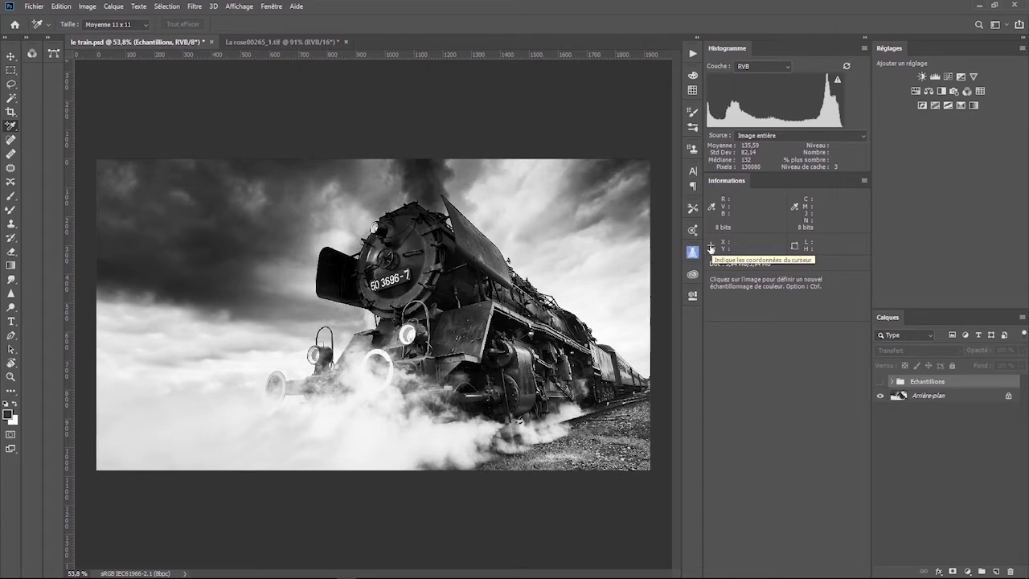
- Look at the measurement units offered for the cursor coordinates, keeping Pixels
left_click(710, 245)
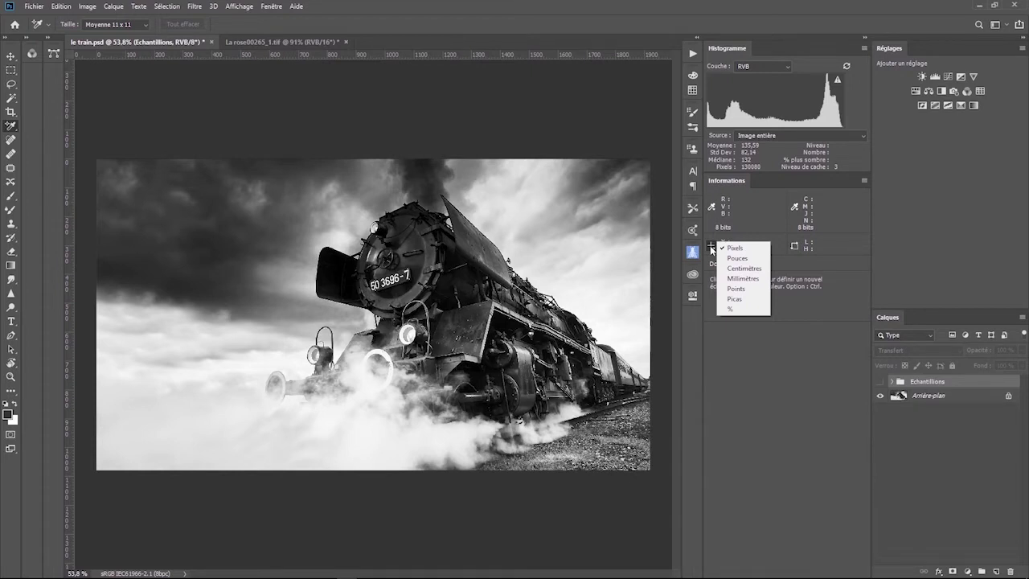
left_click(180, 123)
left_click(94, 155)
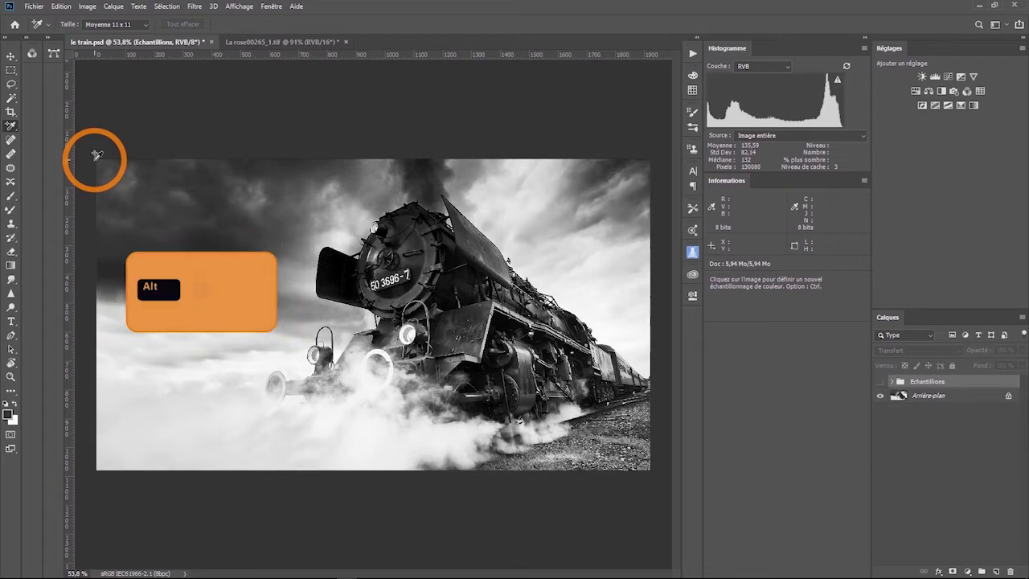
- Magnify the image's top-left corner to about 12300% and examine the coordinates and RVB values of individual pixels
scroll(95, 155, "up", 3)
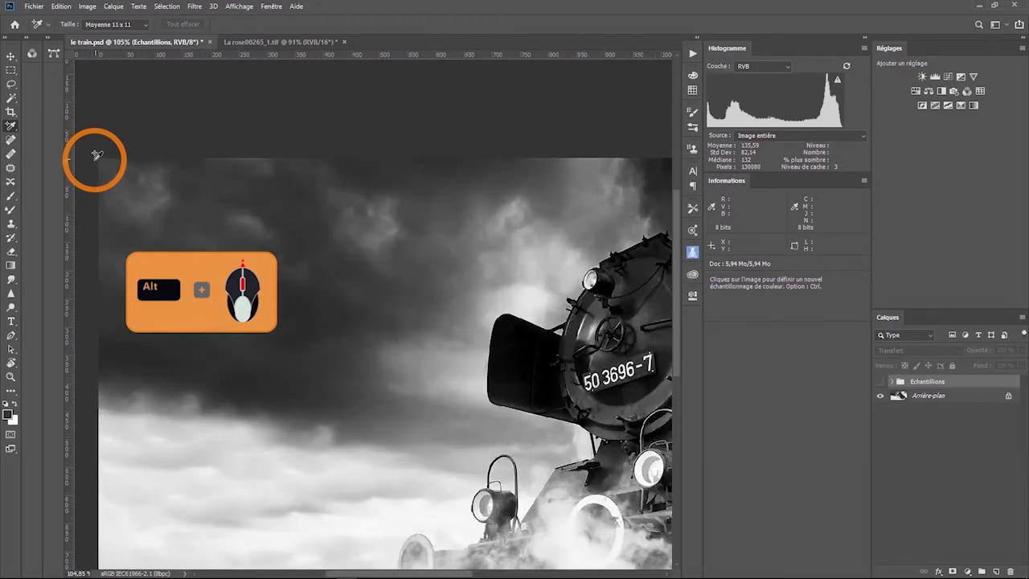
scroll(95, 156, "up", 3)
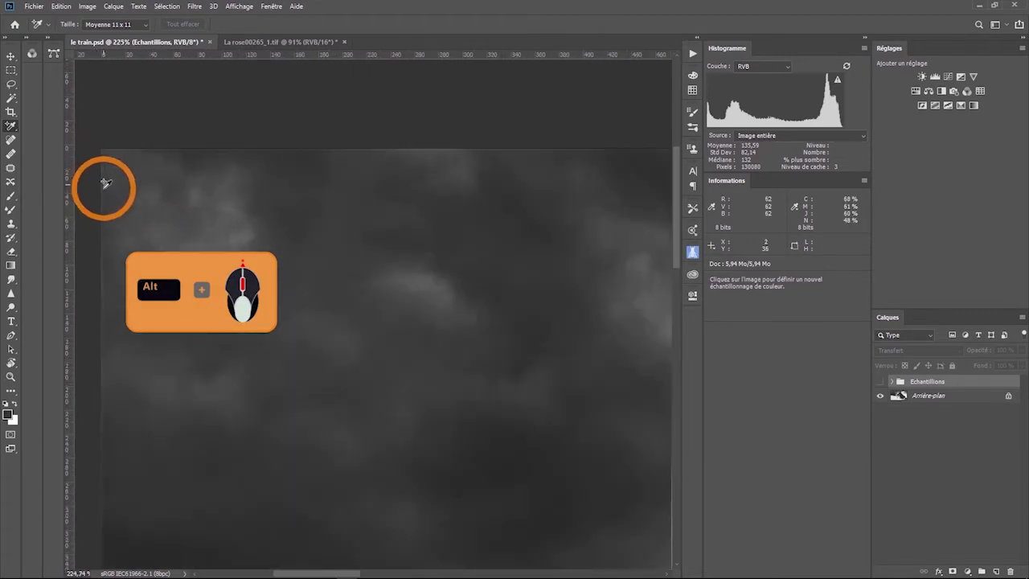
scroll(103, 138, "up", 4)
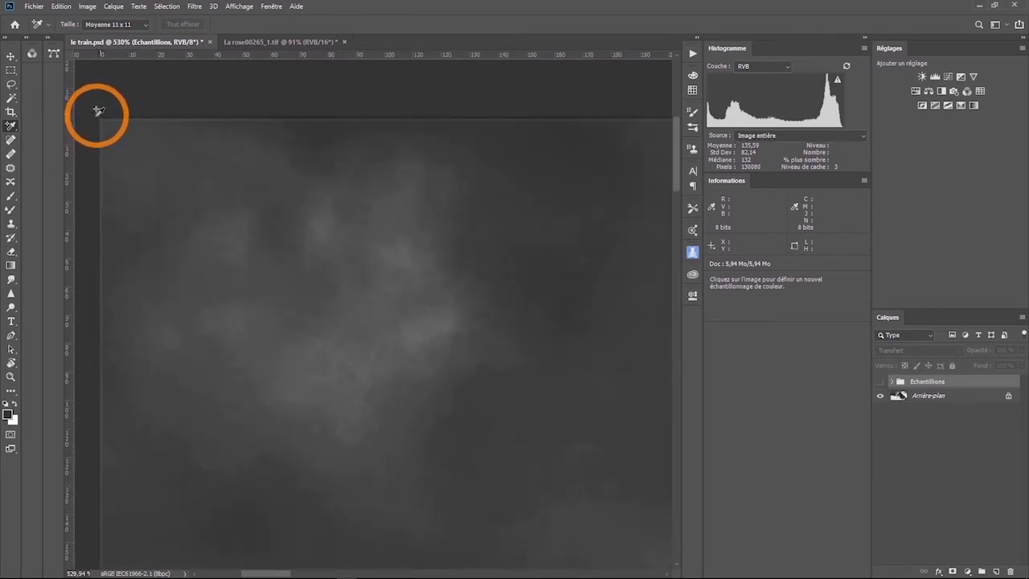
scroll(93, 114, "up", 3)
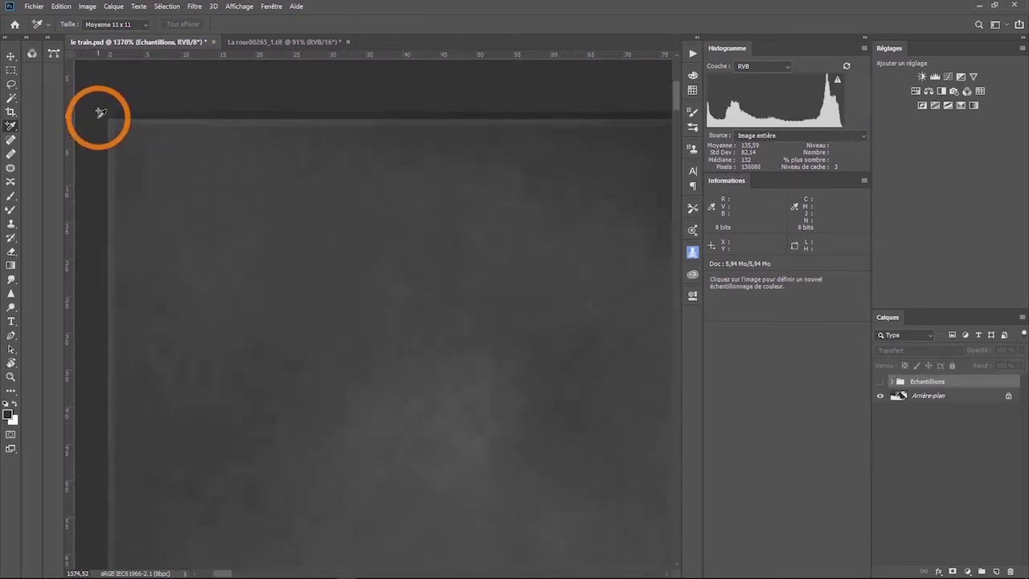
scroll(103, 111, "up", 4)
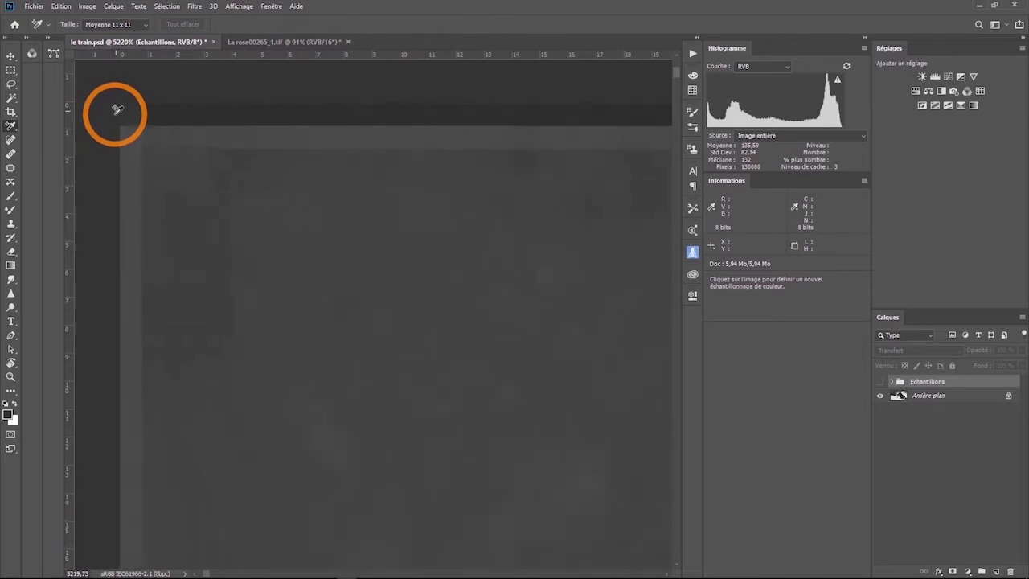
scroll(117, 110, "up", 2)
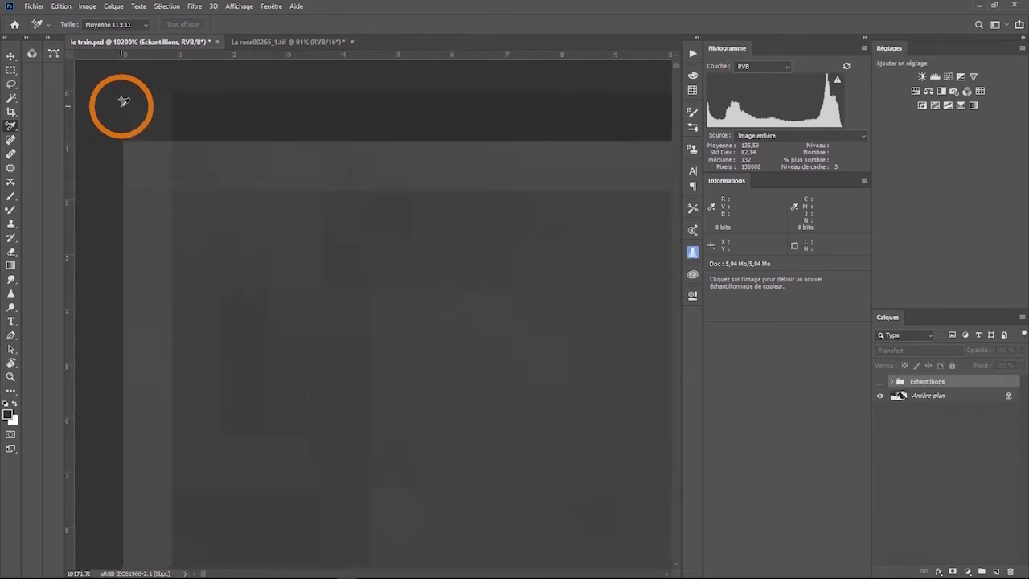
scroll(122, 101, "up", 1)
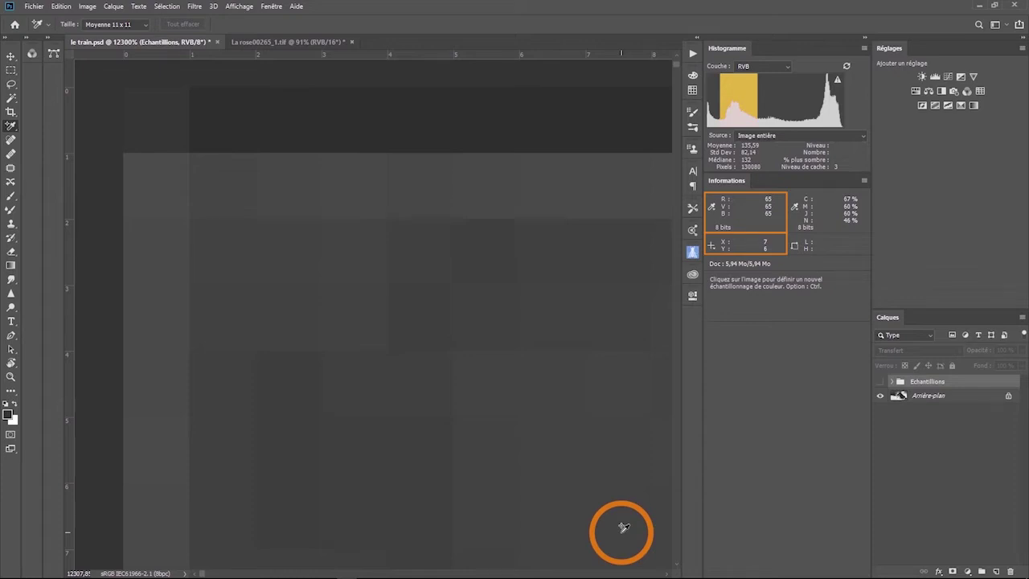
- Measure a rectangular selection about 6 by 5 pixels, starting at pixel 1,1 in the image's corner, and deselect it
left_click(12, 70)
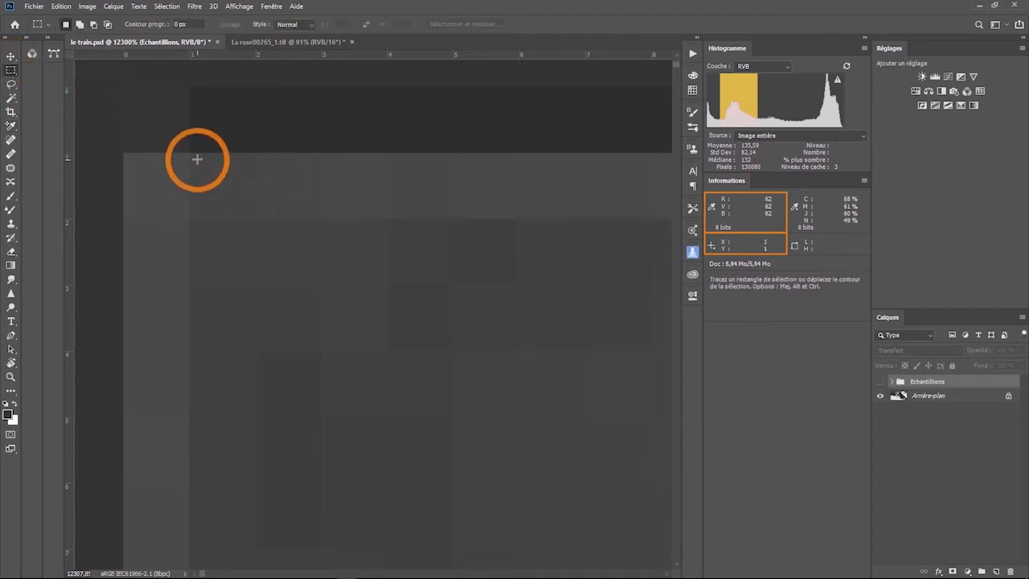
left_click_drag(197, 159, 574, 456)
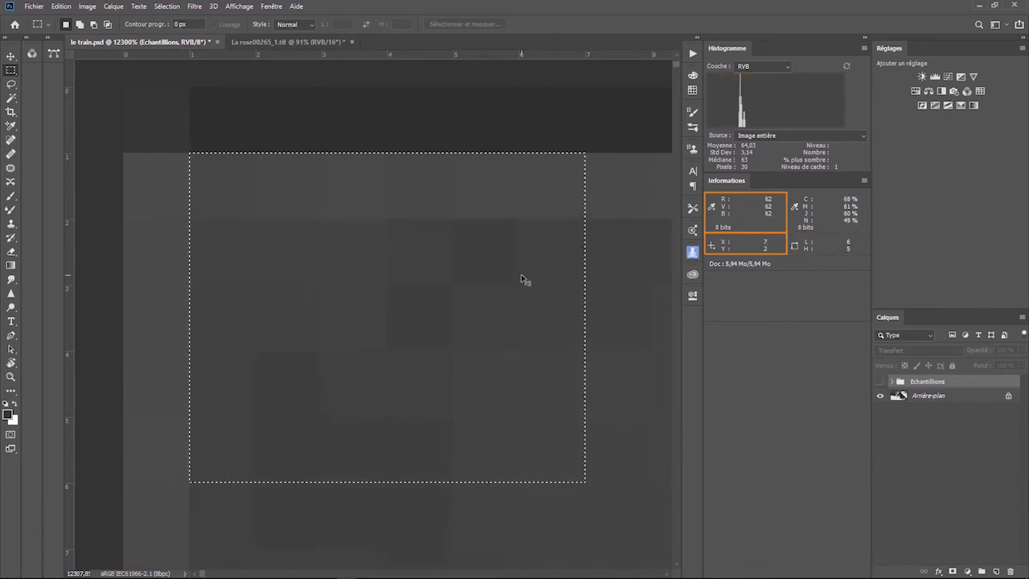
key("ctrl+d")
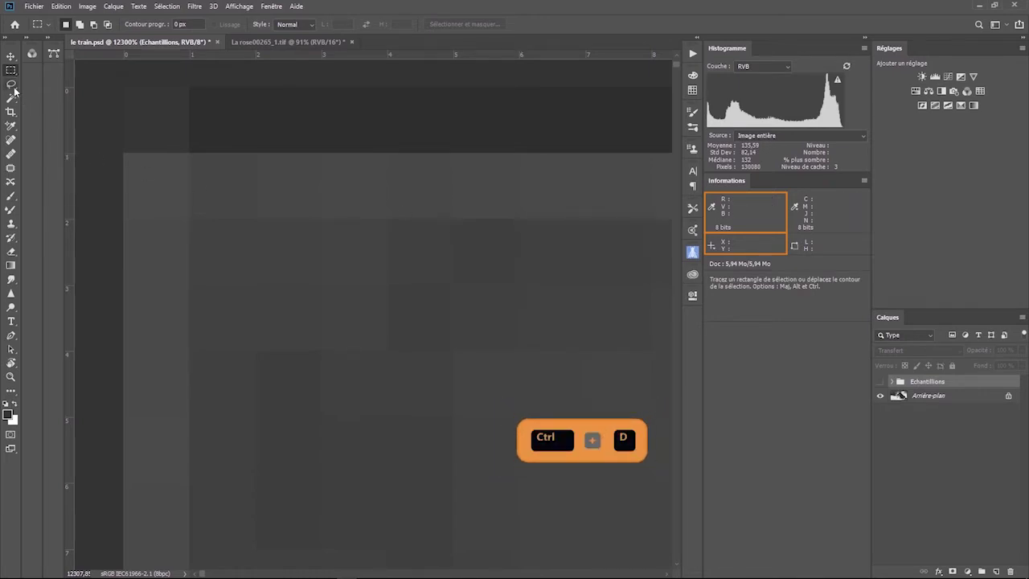
- Measure a square selection about 6 by 6 pixels starting at the image's upper edge, and deselect it
left_click_drag(190, 152, 548, 440)
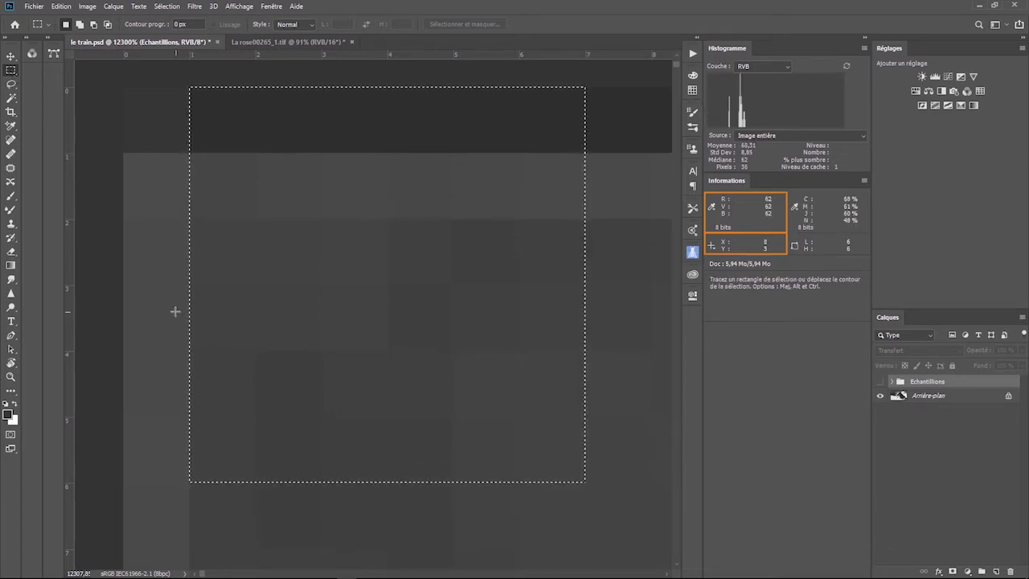
left_click(116, 72)
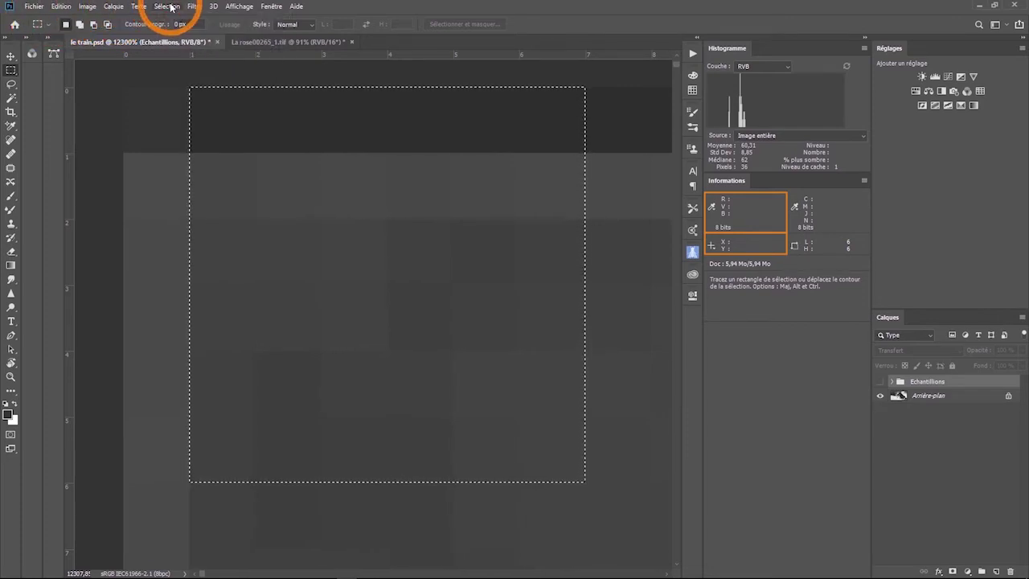
left_click(165, 6)
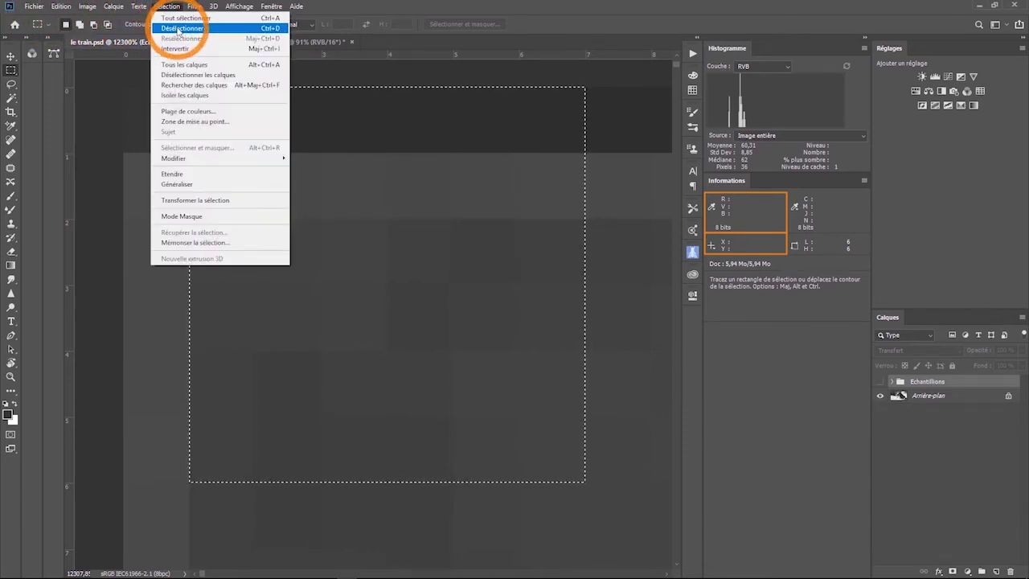
left_click(270, 30)
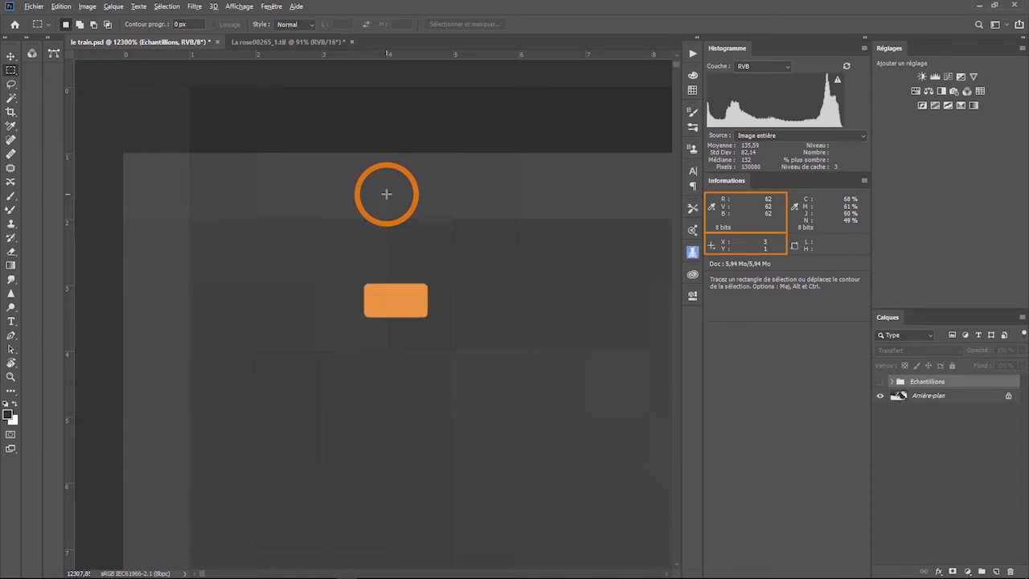
- Place a colour sampler with the Moyenne 11 x 11 size just above the bulb in the locomotive's central headlight
scroll(385, 194, "down", 5, "alt")
scroll(386, 194, "down", 6, "alt")
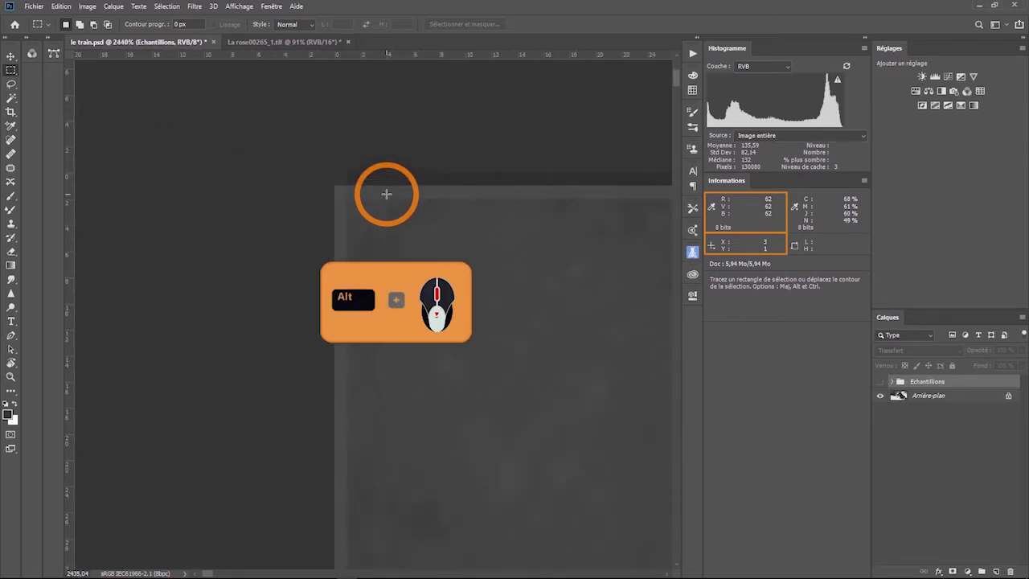
scroll(386, 194, "down", 4, "alt")
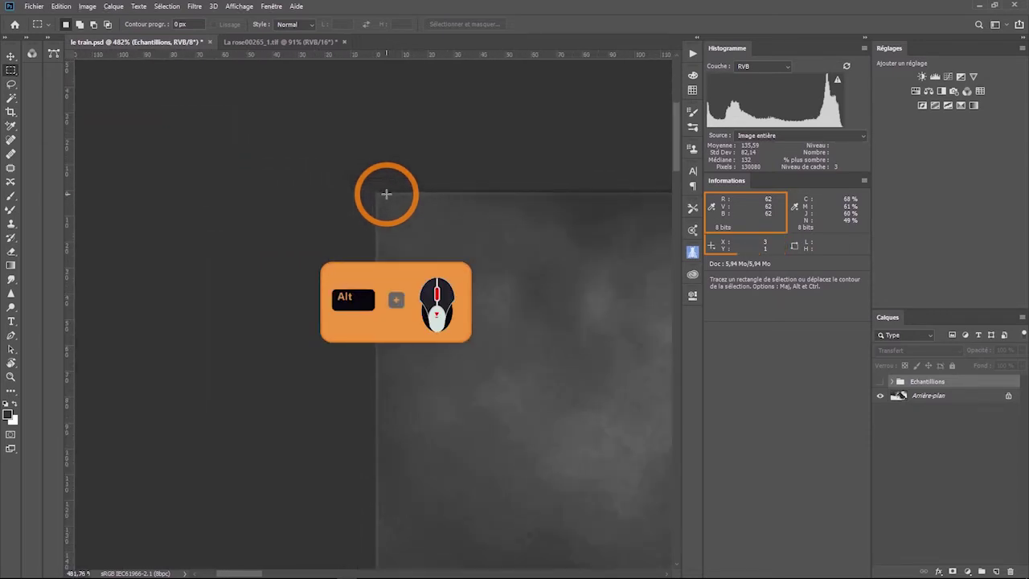
scroll(386, 194, "down", 4, "alt")
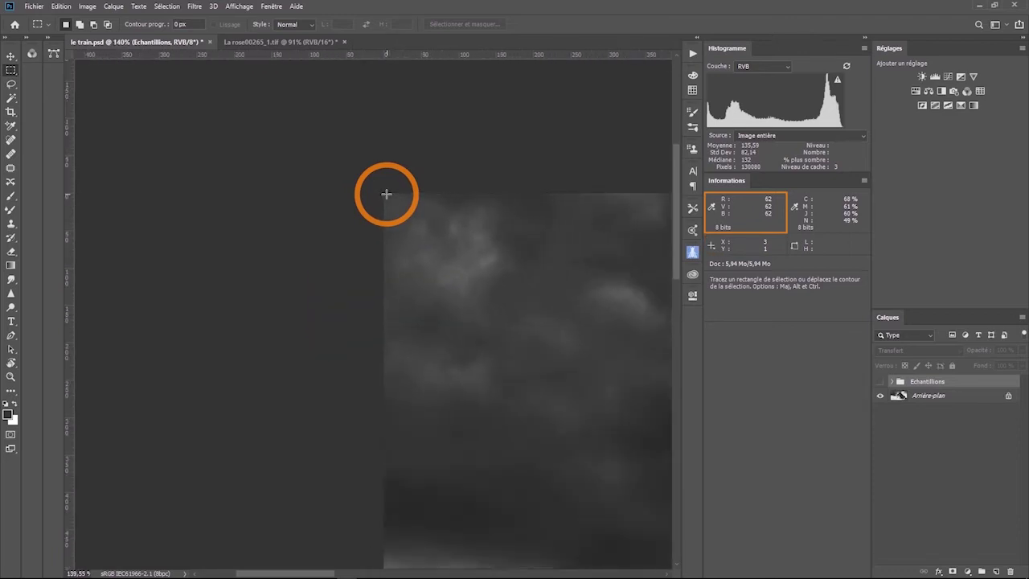
scroll(385, 193, "down", 1, "alt")
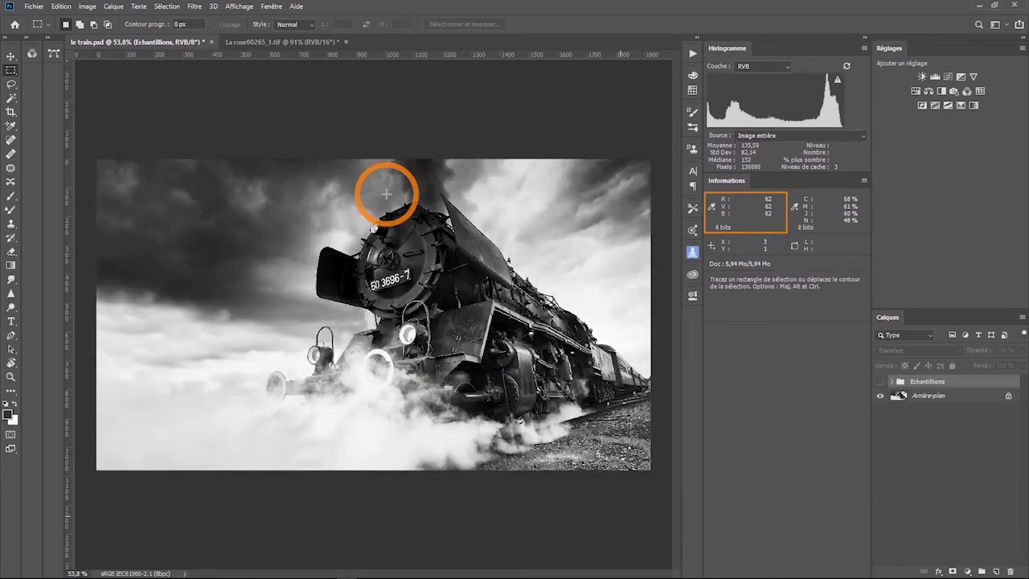
scroll(409, 332, "up", 5, "alt")
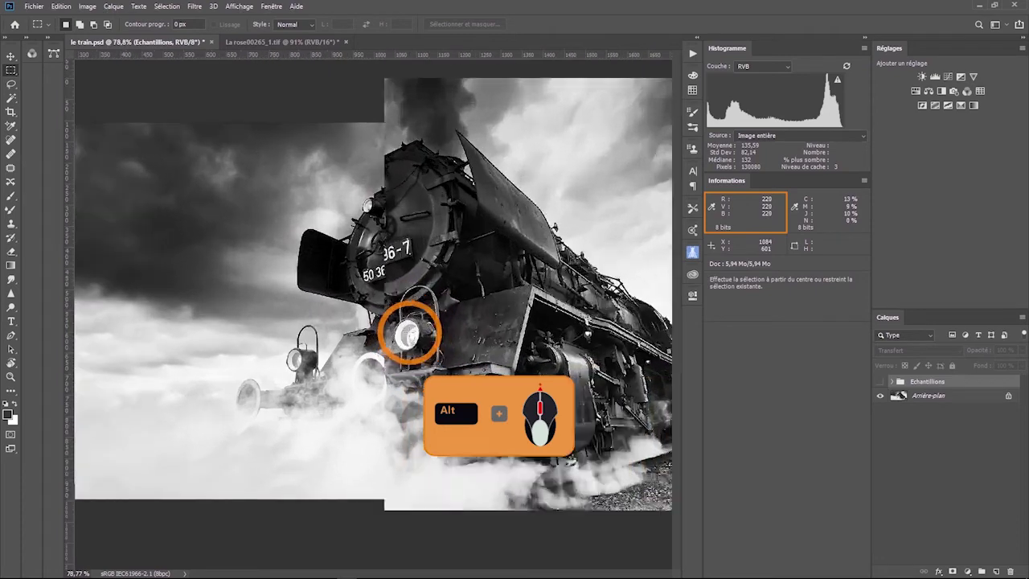
scroll(409, 332, "up", 2, "alt")
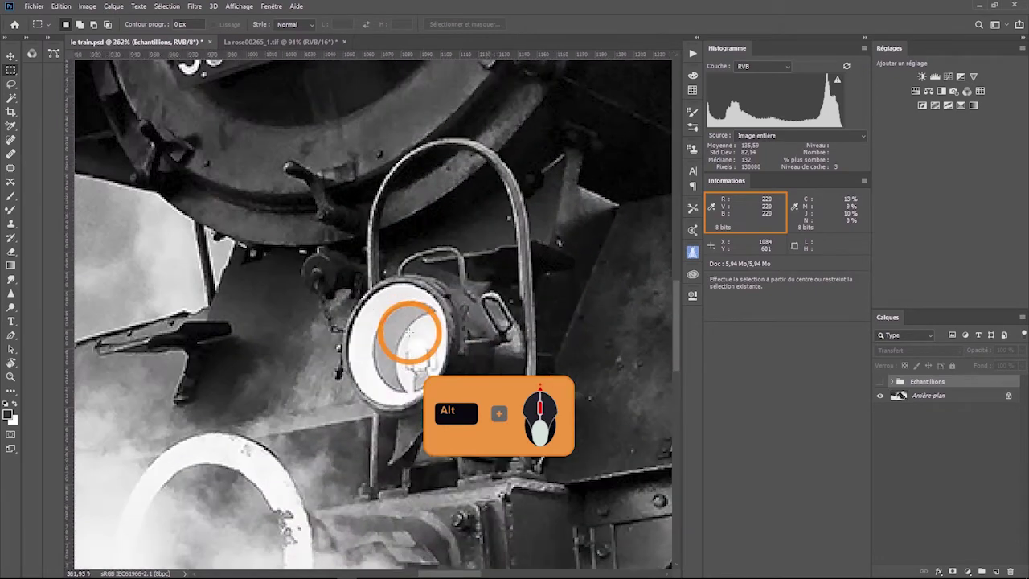
left_click(15, 127)
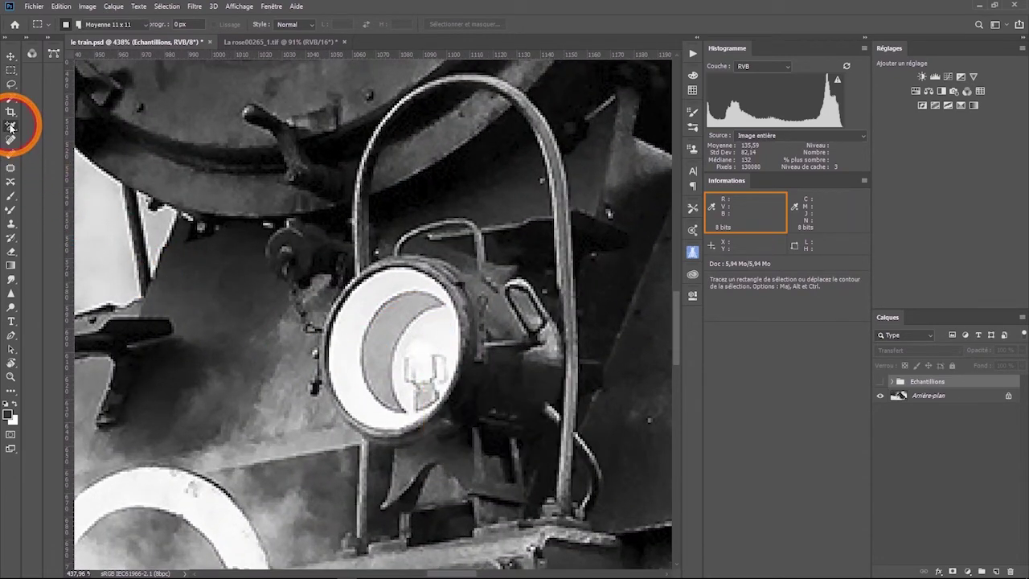
left_click(106, 140)
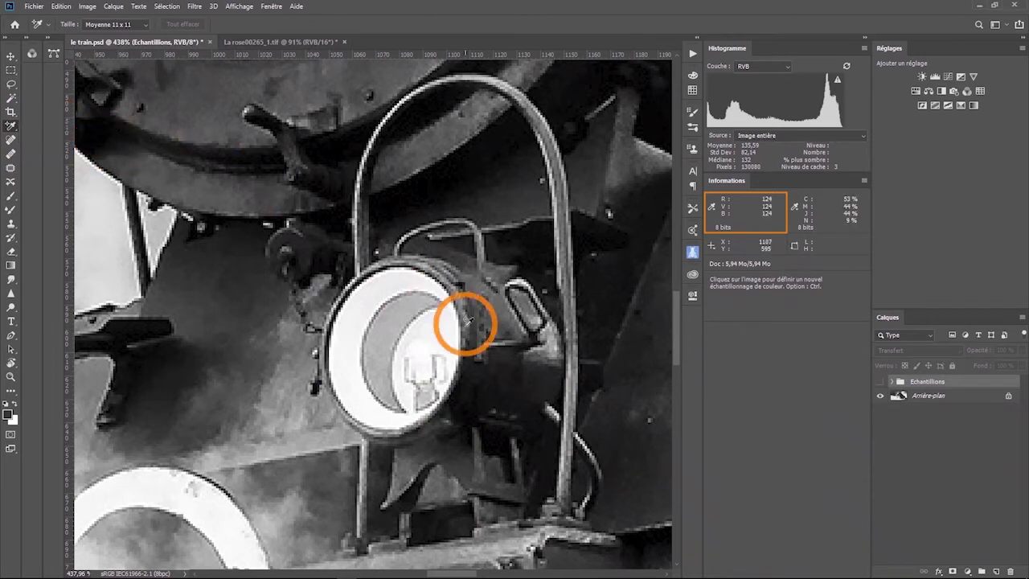
left_click(419, 347)
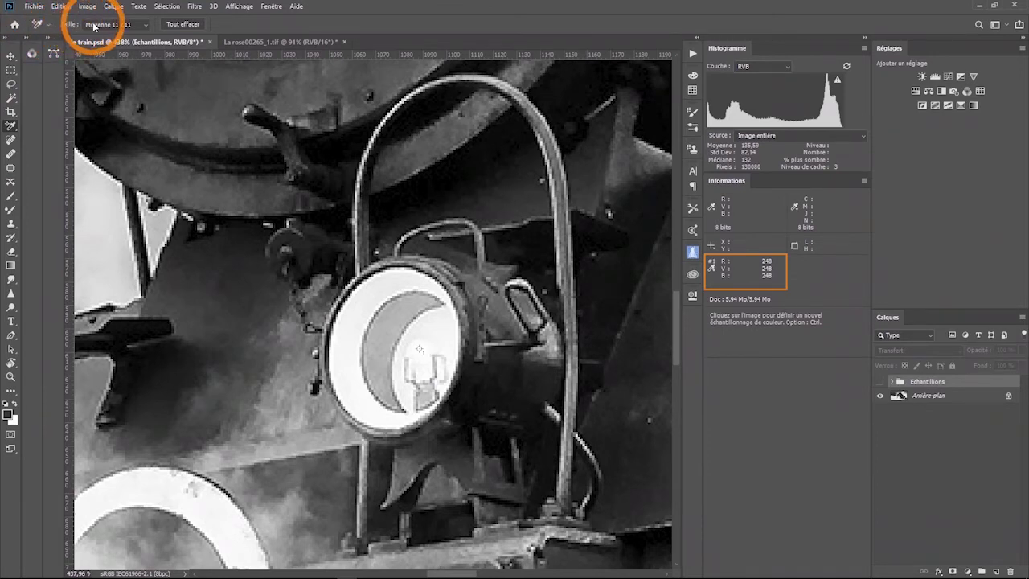
- Compare the sampler's RVB readout at Echantillon ponctuel, Moyenne 3 x 3 and Moyenne 5 x 5, and return to Moyenne 11 x 11
left_click(147, 28)
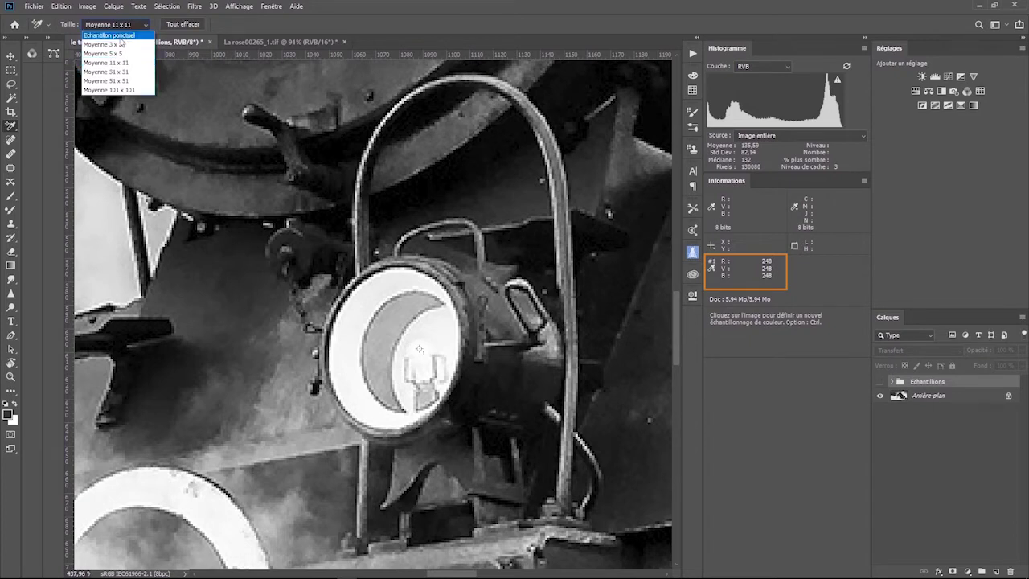
left_click(125, 36)
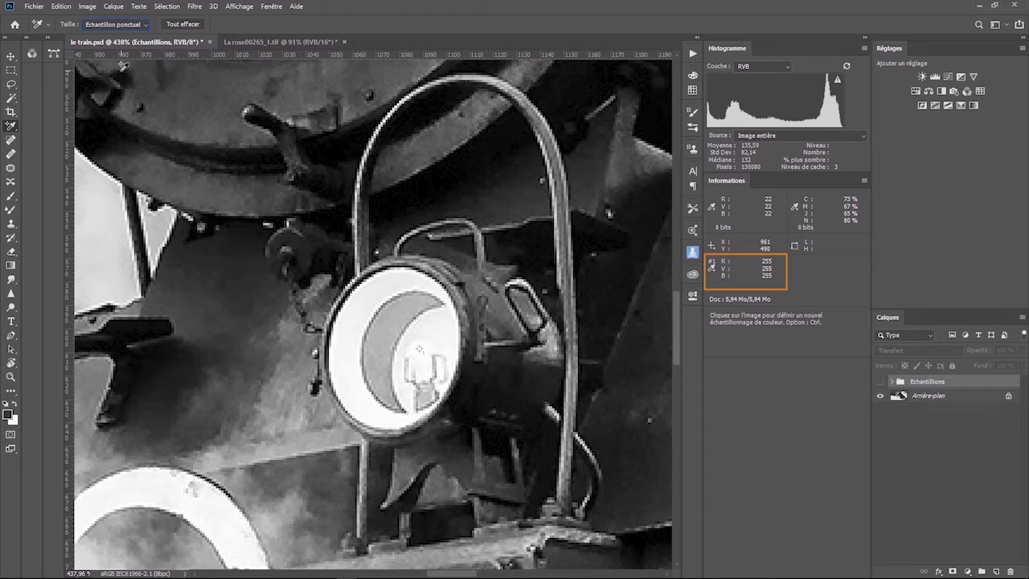
left_click(147, 26)
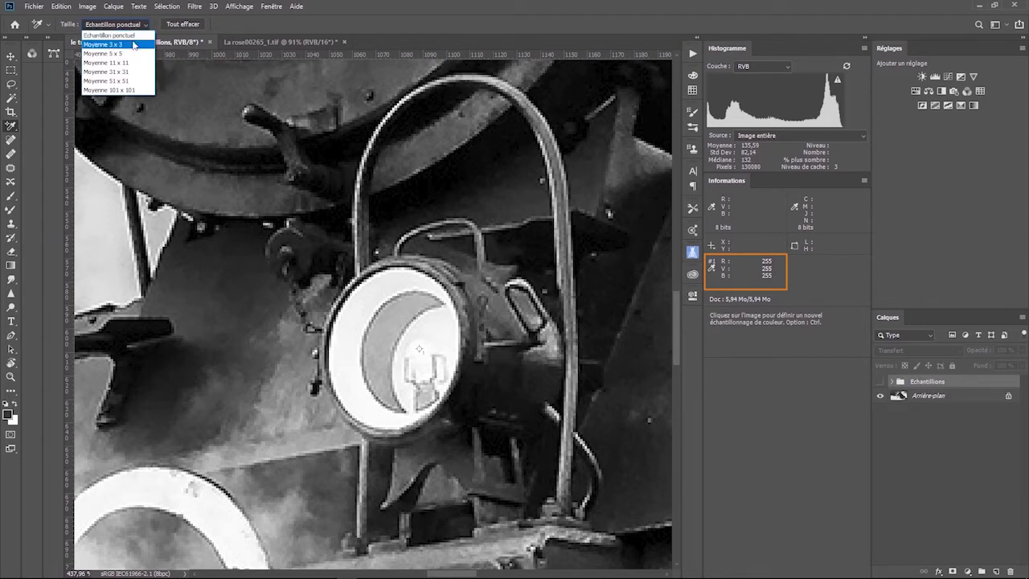
left_click(134, 45)
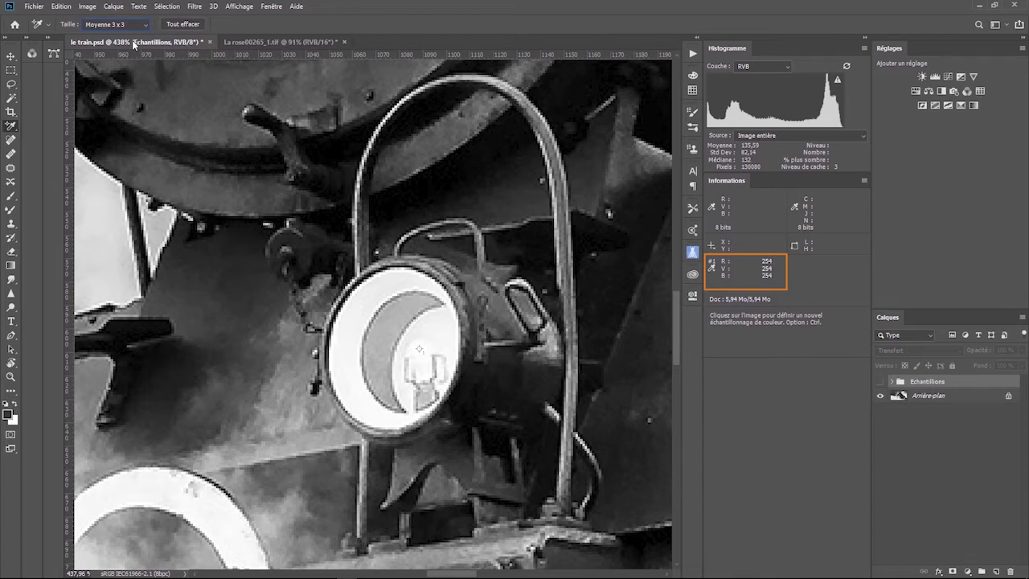
key("Down")
left_click(138, 25)
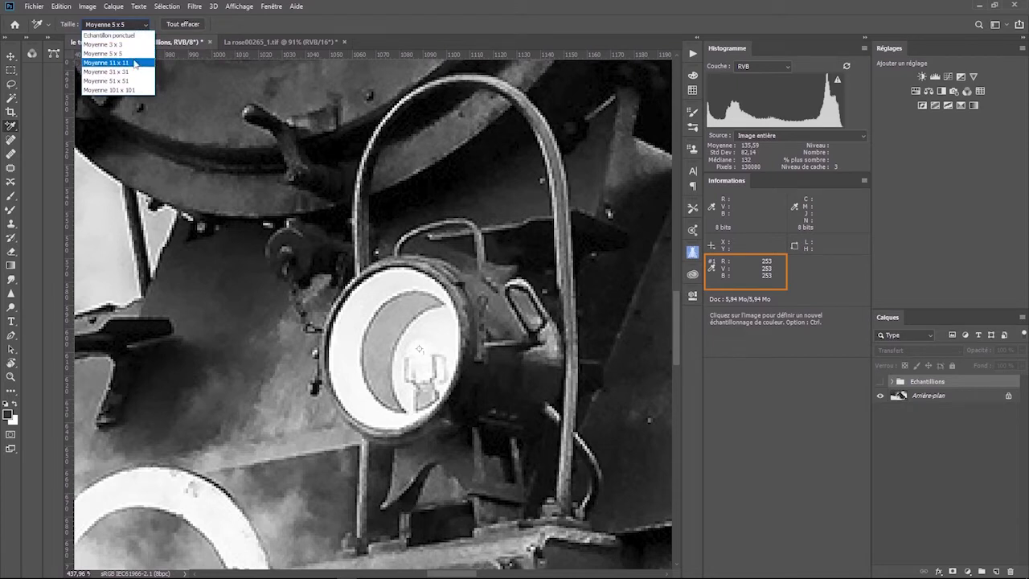
left_click(135, 63)
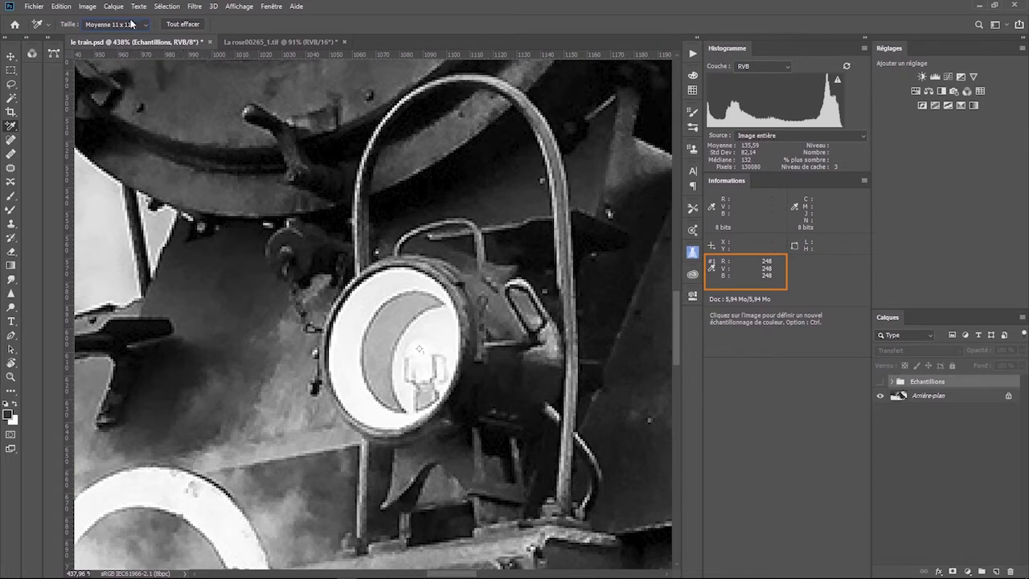
- Clear all colour samplers, place a new one near the headlight's bulb, and delete it individually
left_click(196, 25)
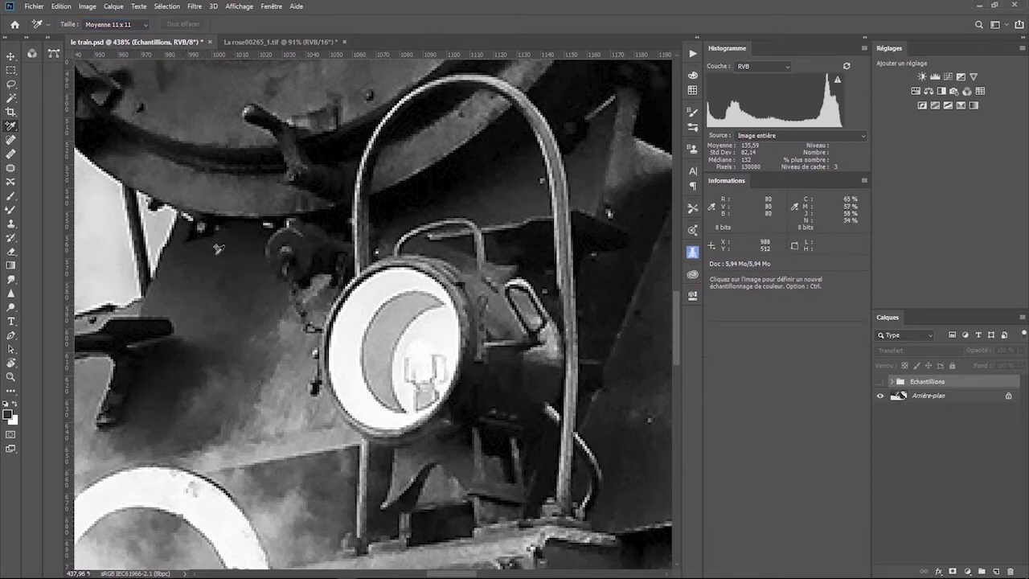
left_click(423, 346)
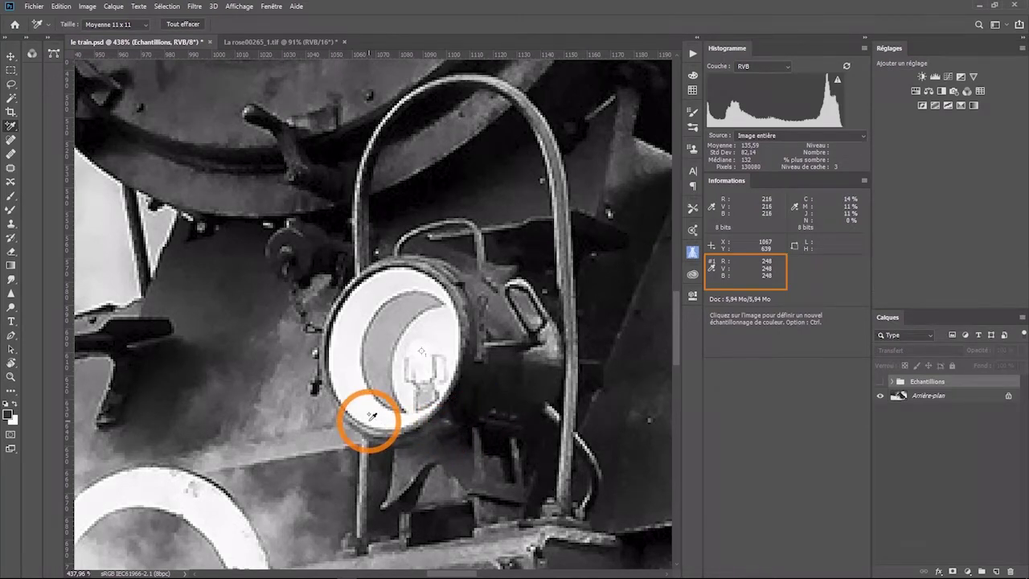
left_click(423, 353, "alt")
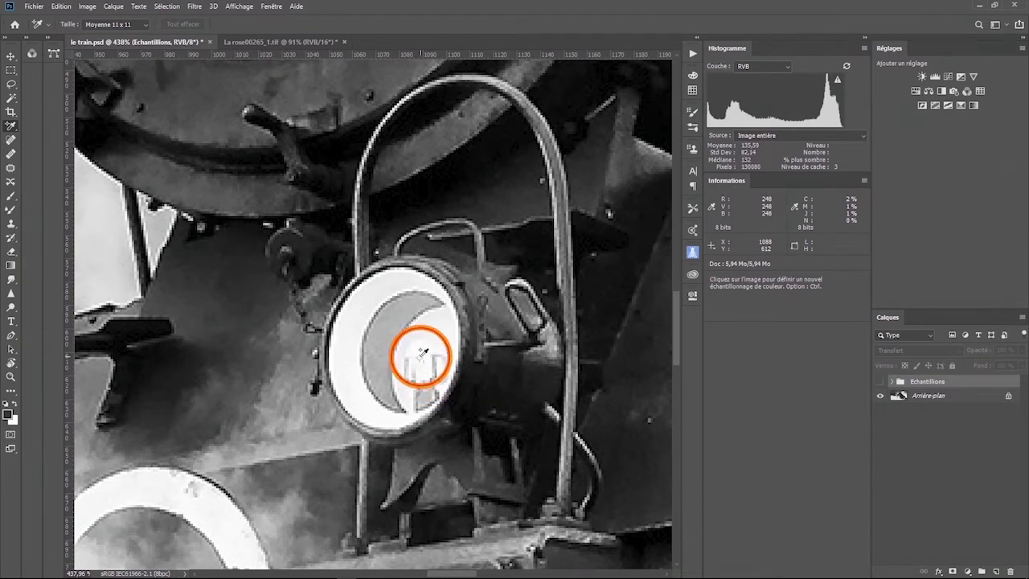
- Place four colour samplers: near the headlight's bulb, on its white outer ring, in the foreground steam and on the clouds beside the locomotive
left_click(419, 355)
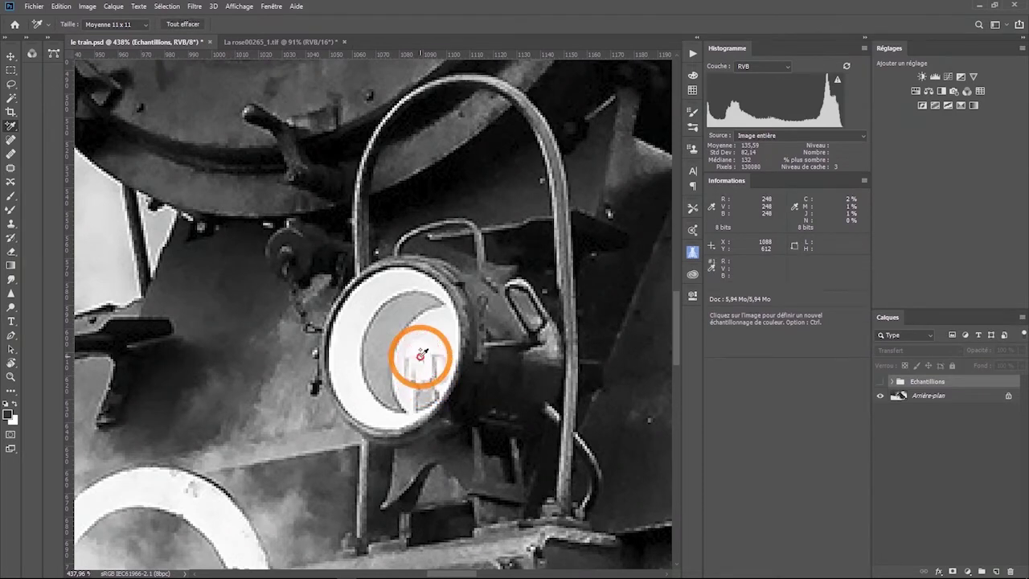
left_click(353, 321)
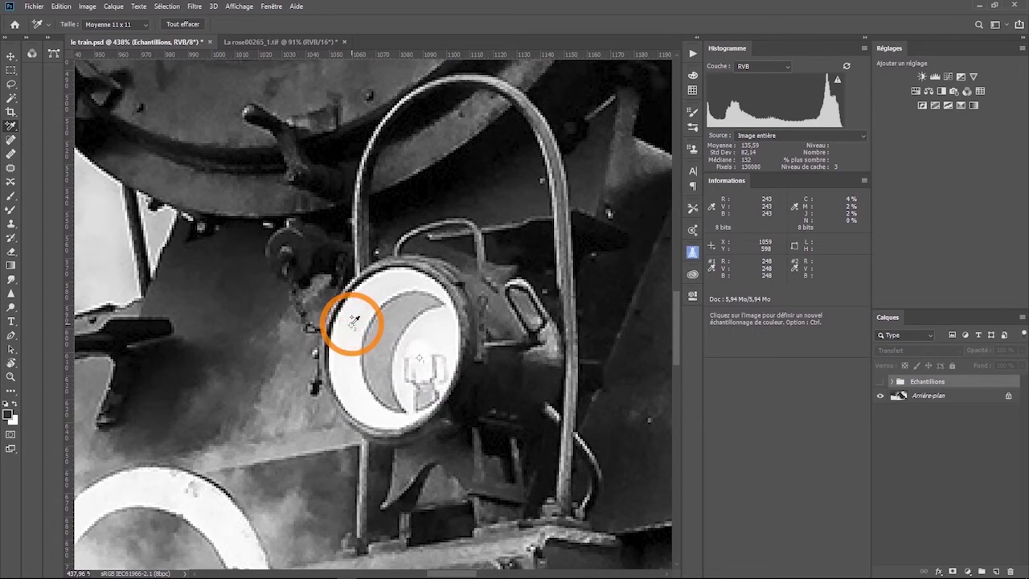
scroll(353, 320, "down", 5)
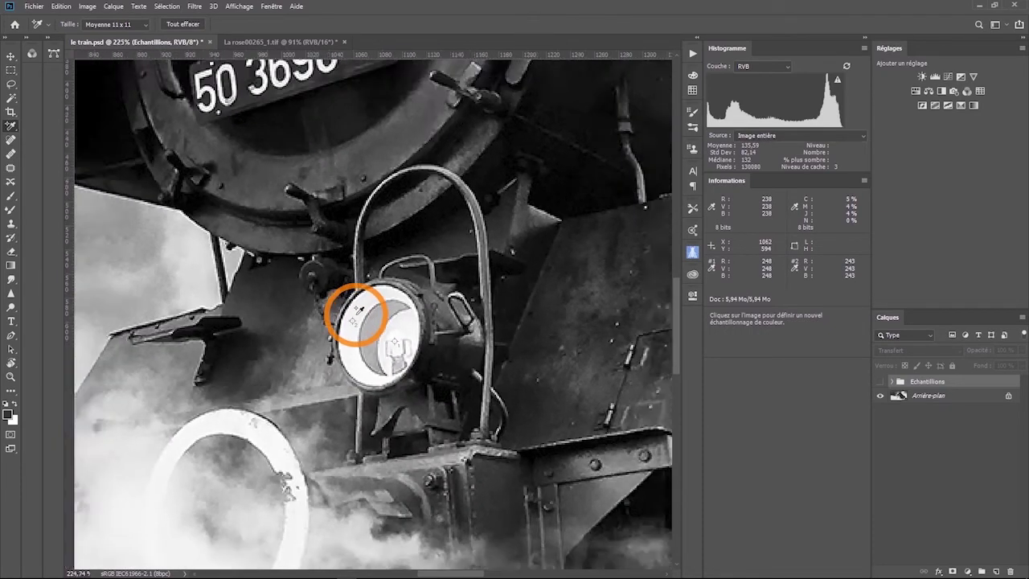
scroll(355, 316, "down", 5)
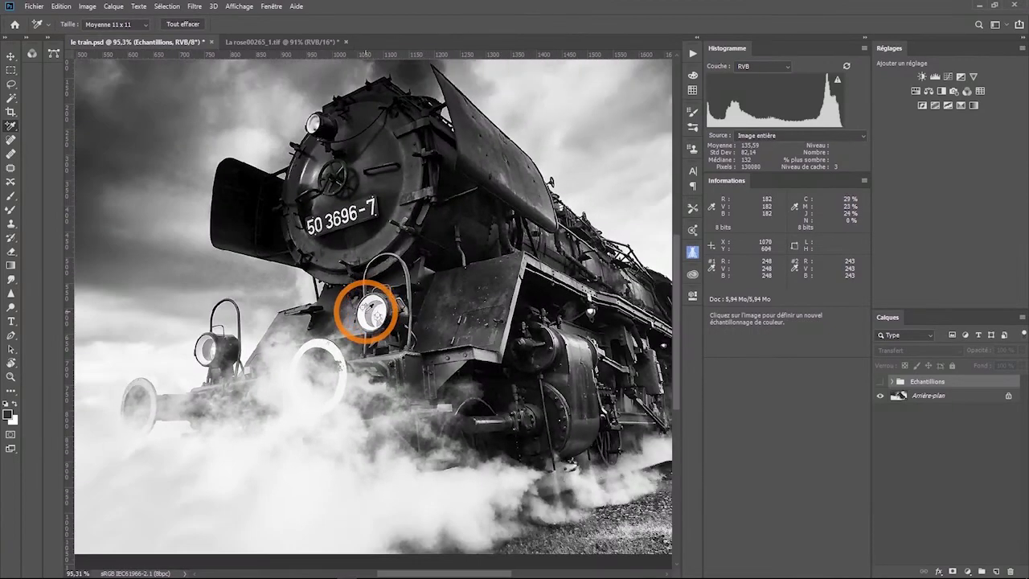
scroll(365, 311, "down", 3)
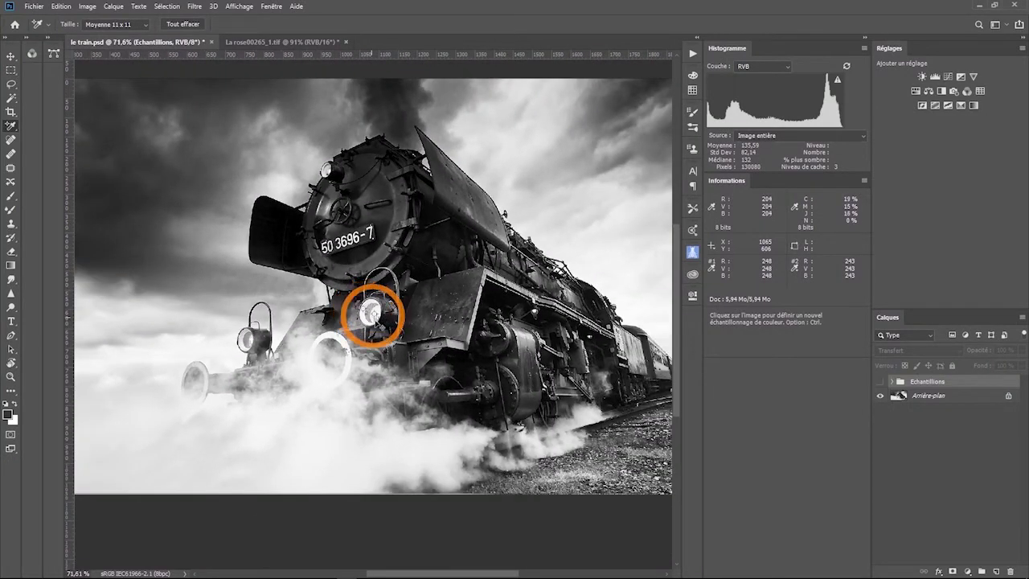
left_click(411, 446)
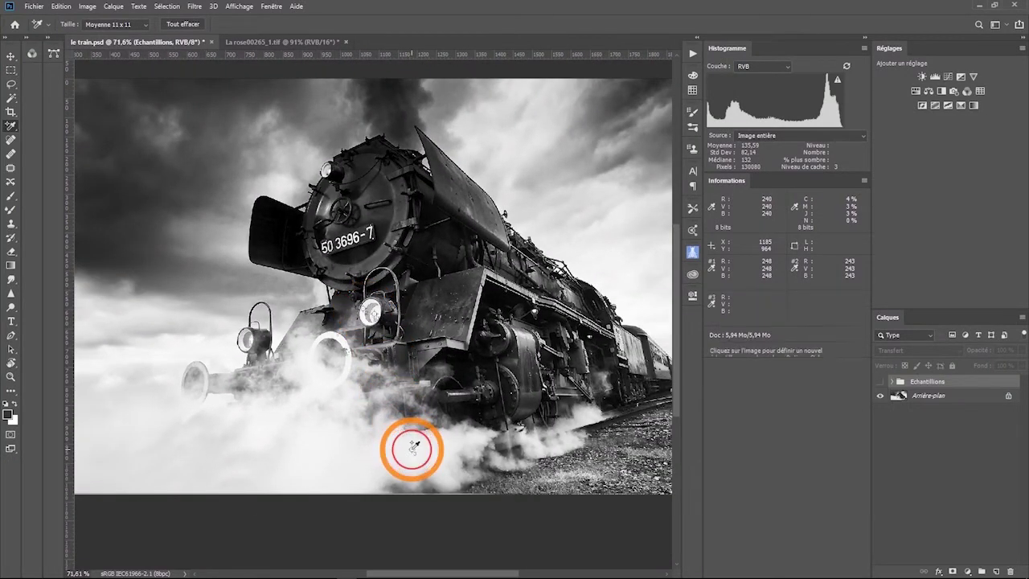
left_click(196, 312)
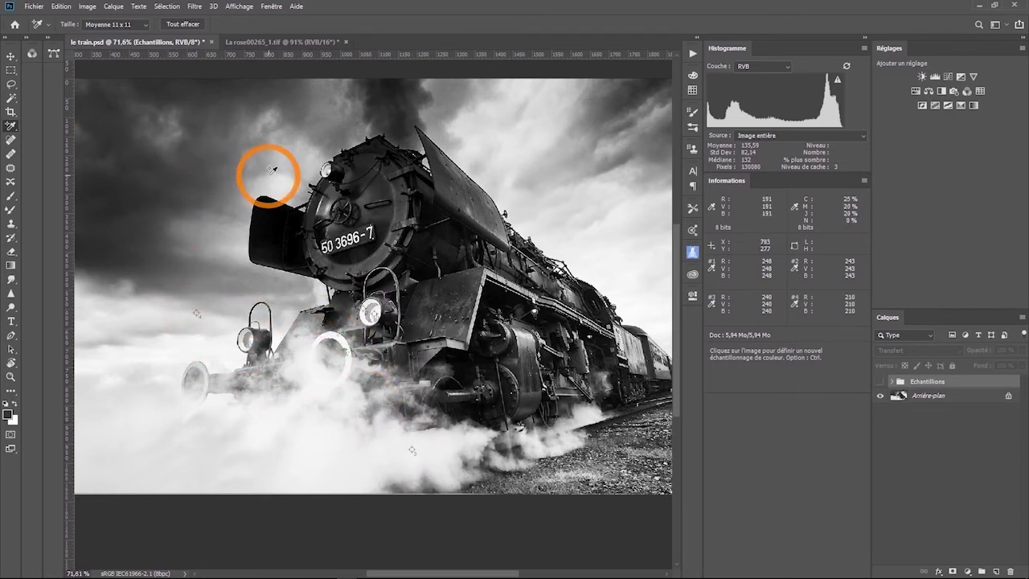
- Place two dark-tone samplers on the black smoke deflector, repositioning the first at its inner edge and adding the other at its lower outer corner
left_click(301, 223)
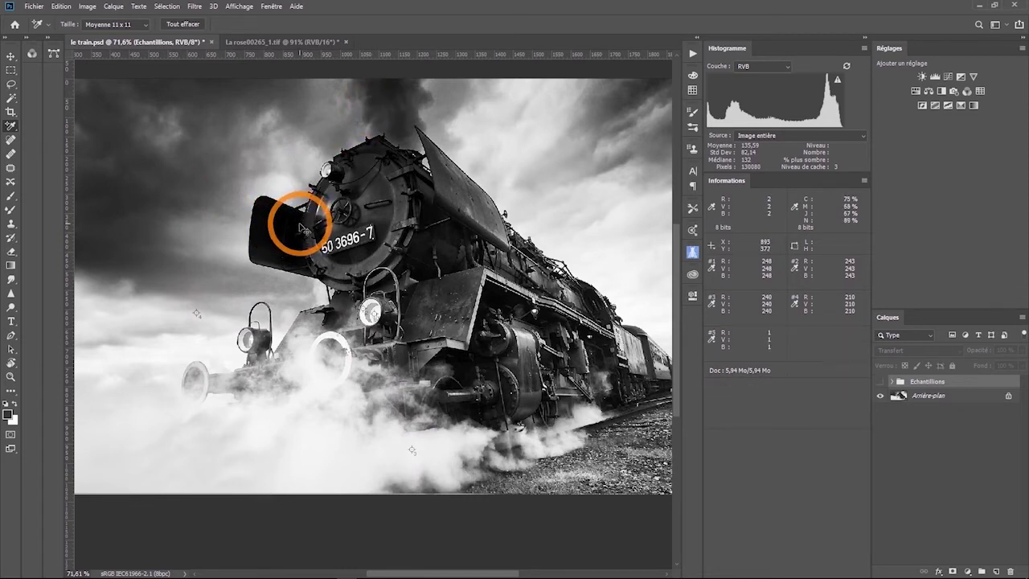
left_click(300, 221, "alt")
left_click(298, 220)
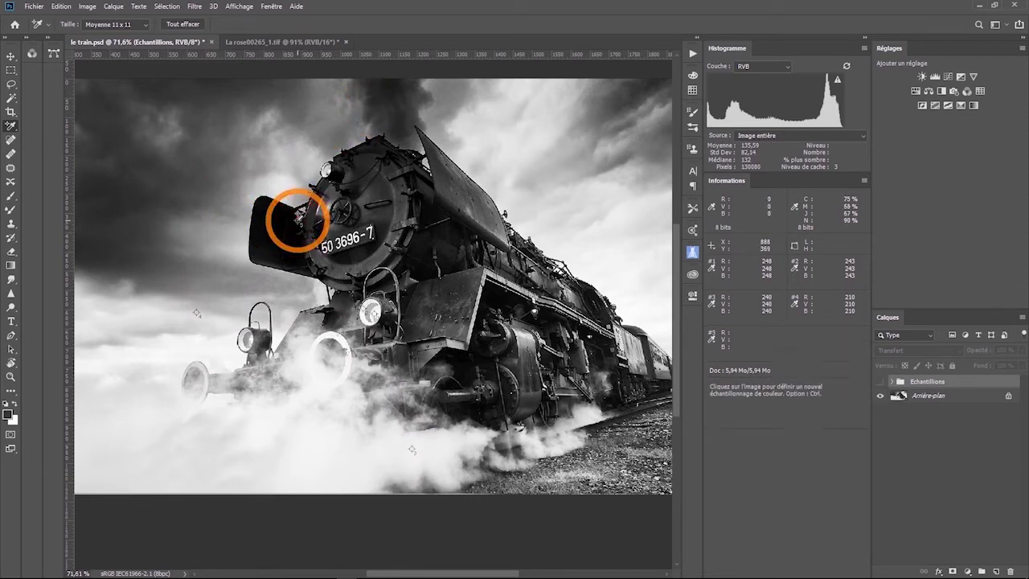
left_click(259, 254)
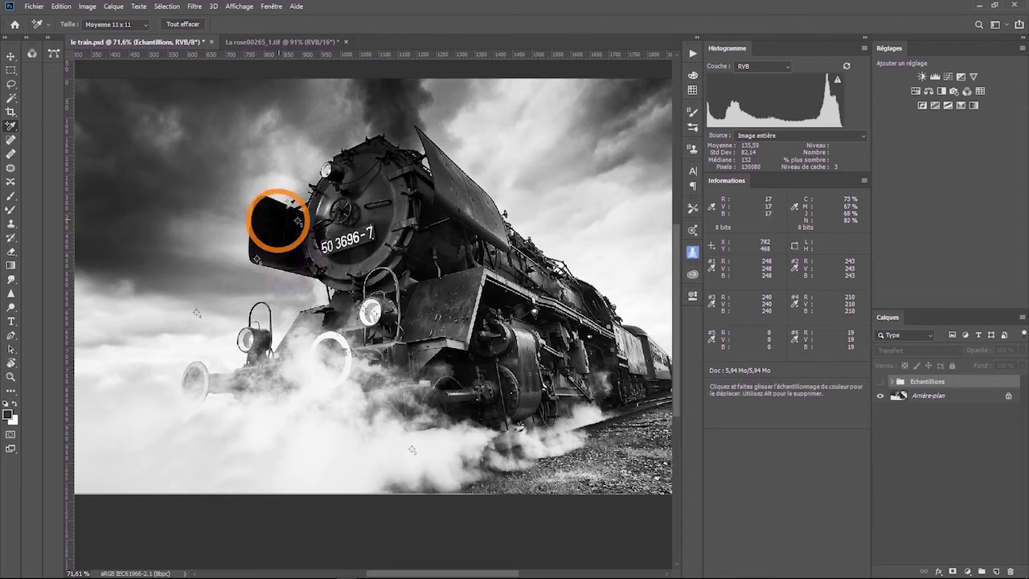
- Place four mid-tone colour samplers on the train photo, including one in the smoke above the chimney and one in the sky above the small lantern
left_click(387, 83)
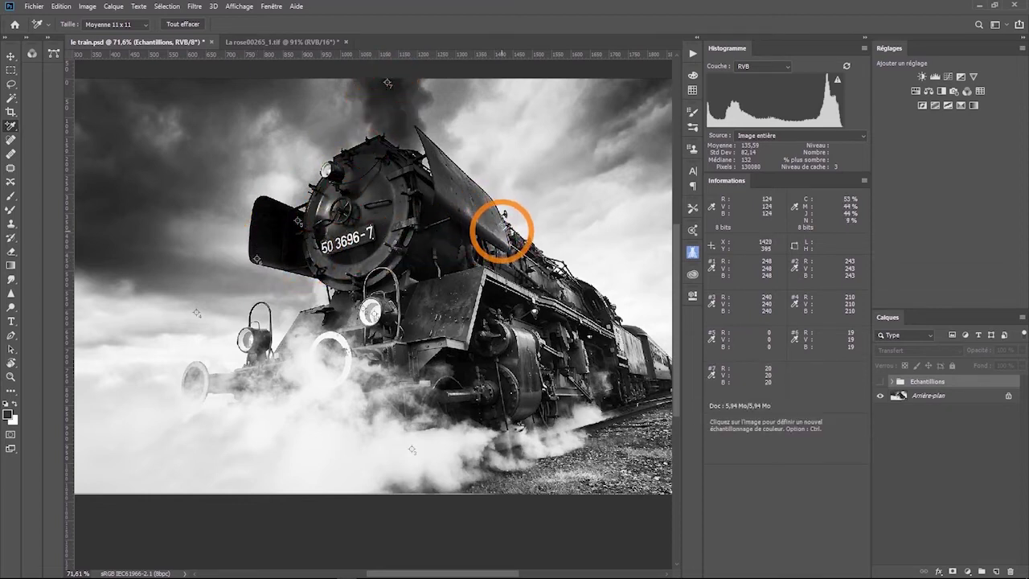
left_click(269, 300)
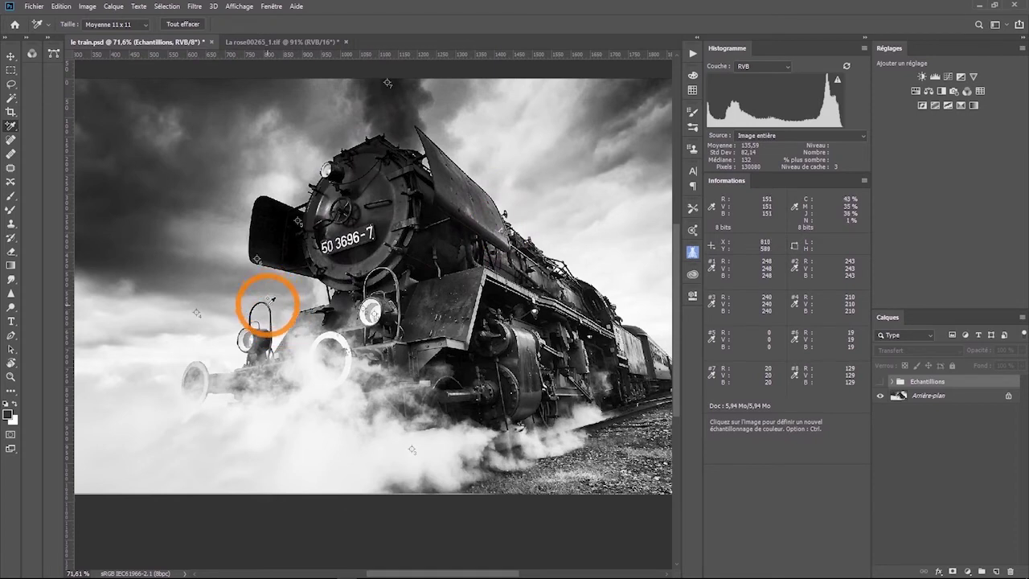
left_click(579, 300)
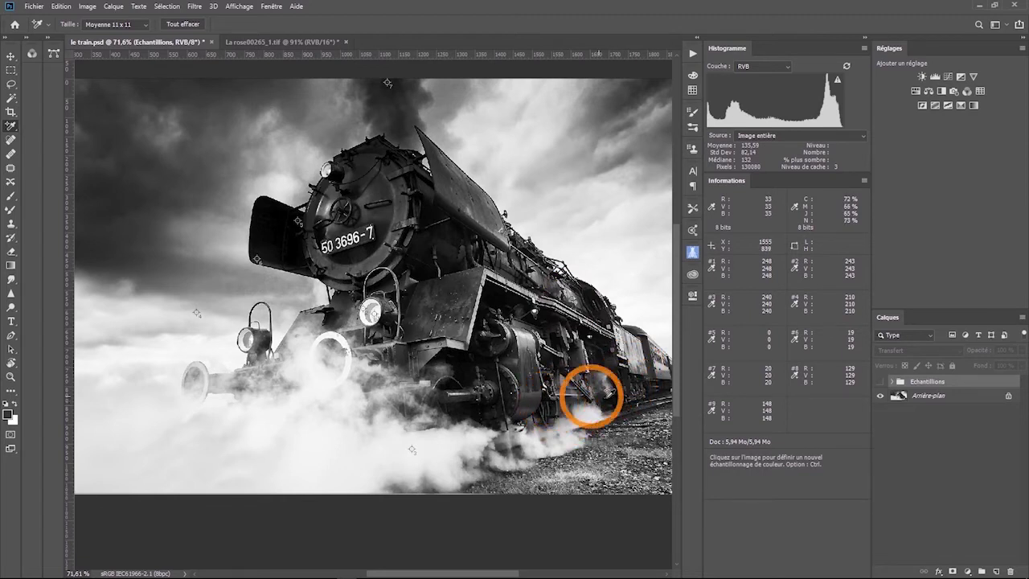
left_click(615, 466)
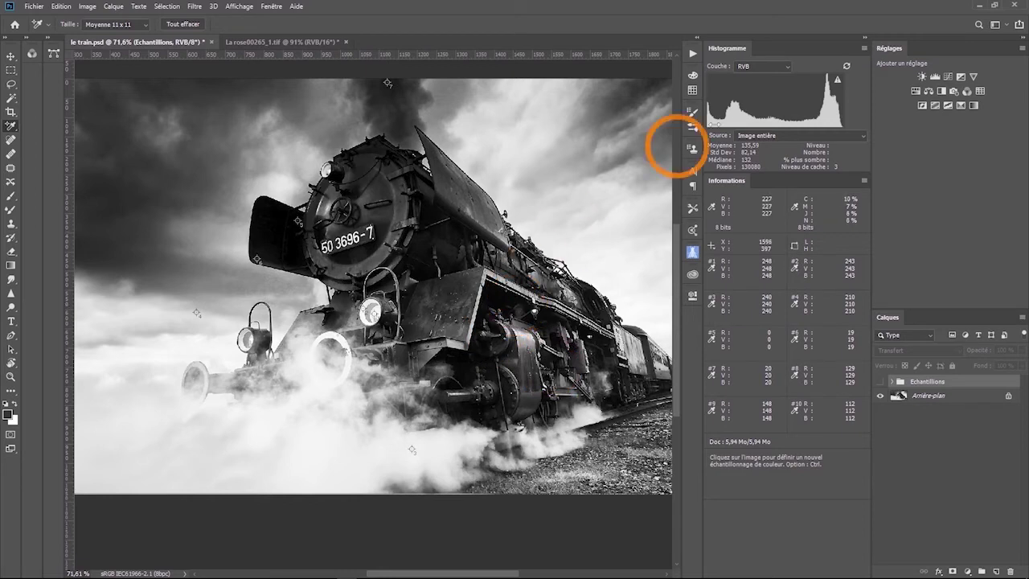
- Add a Courbes adjustment layer and spread control points along its RVB curve, setting the shadow point to input 26 and output 26
left_click(947, 78)
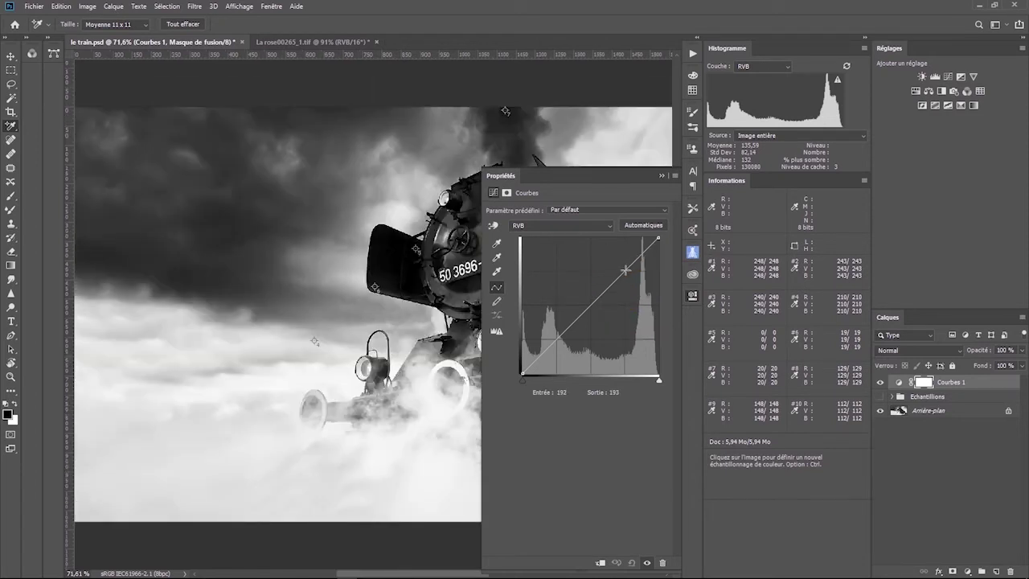
left_click_drag(624, 270, 625, 267)
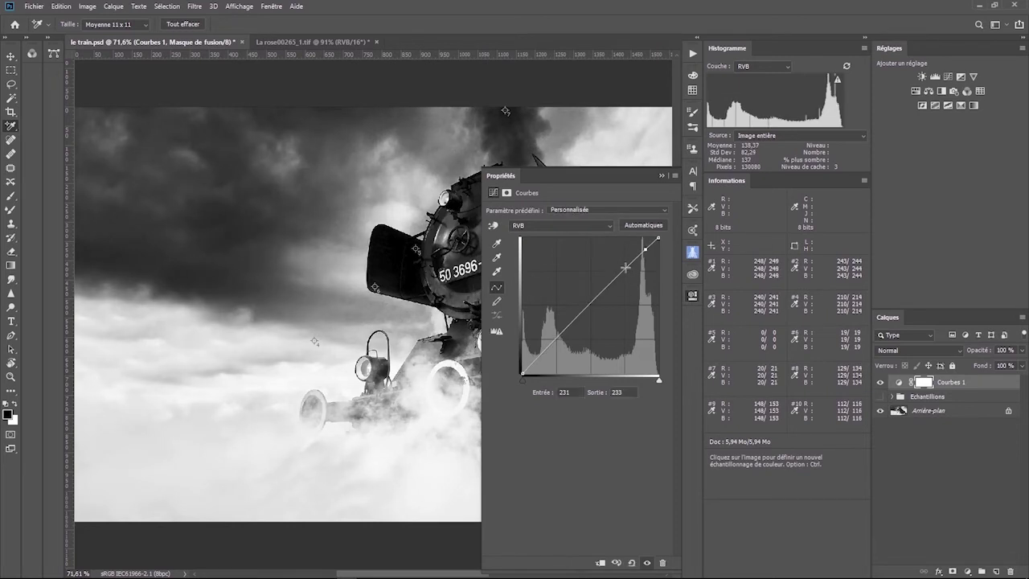
left_click(590, 302)
left_click(556, 338)
left_click(535, 357)
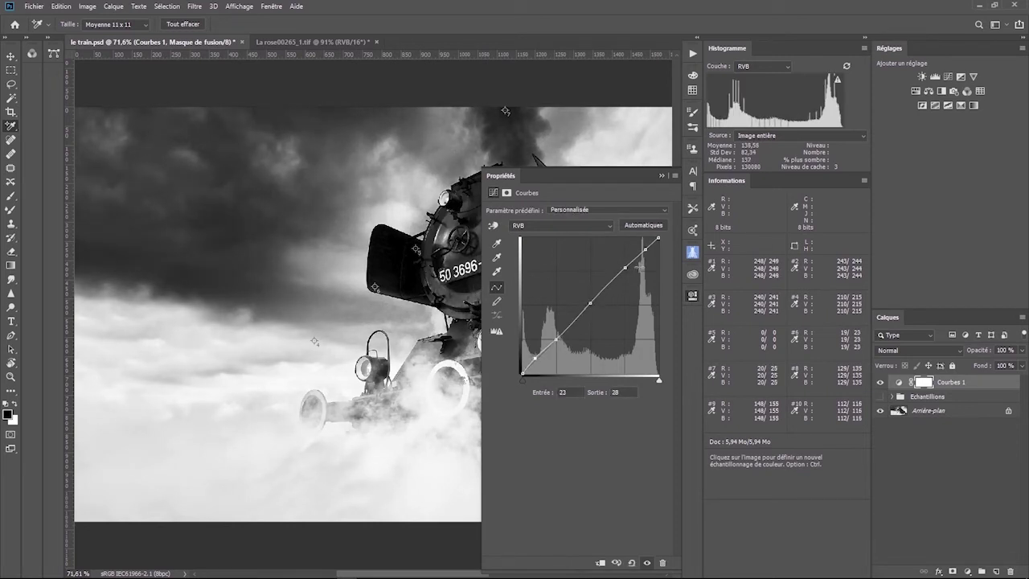
left_click_drag(535, 357, 536, 359)
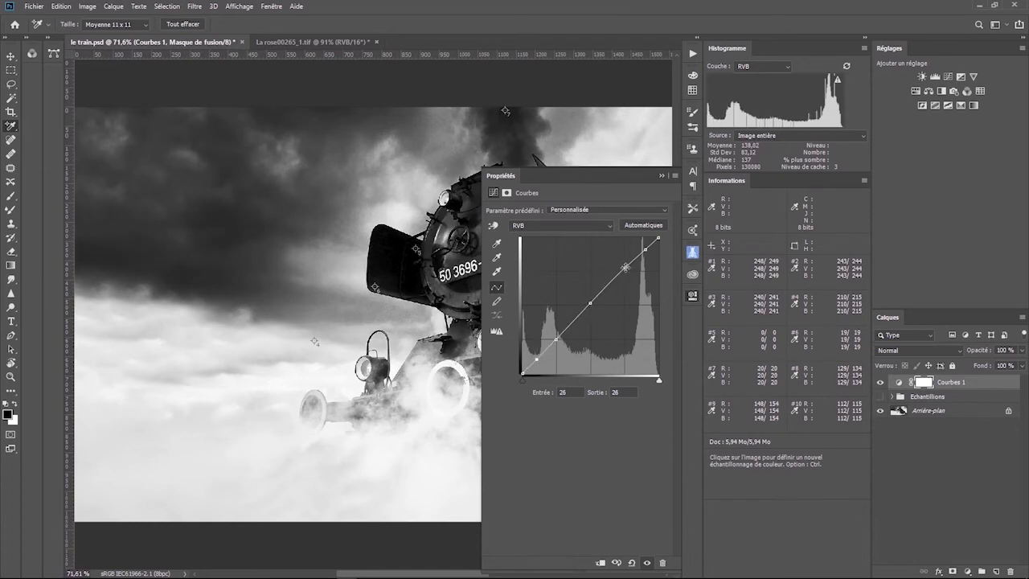
- Set the curve's highlight point at input 231 to output 235, the black end point to output 15 and the white end point to output 245
left_click_drag(625, 267, 627, 265)
left_click(644, 249)
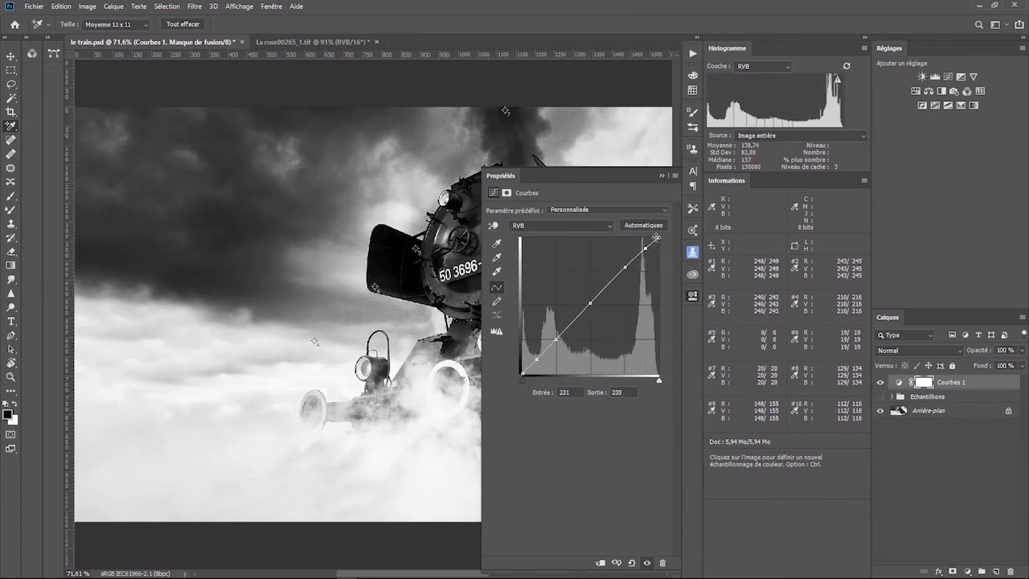
left_click_drag(659, 238, 659, 241)
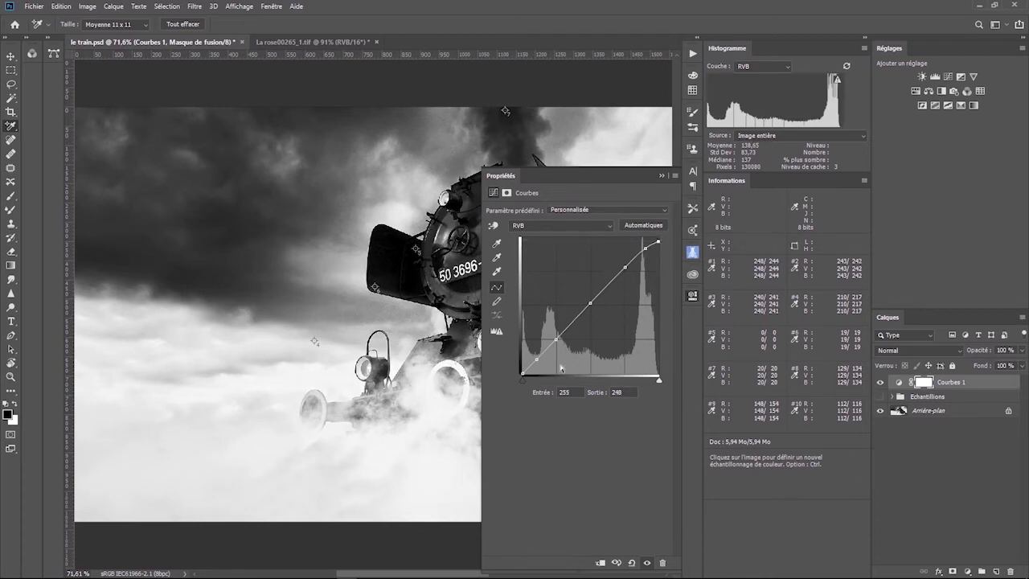
left_click(523, 374)
left_click_drag(522, 374, 521, 366)
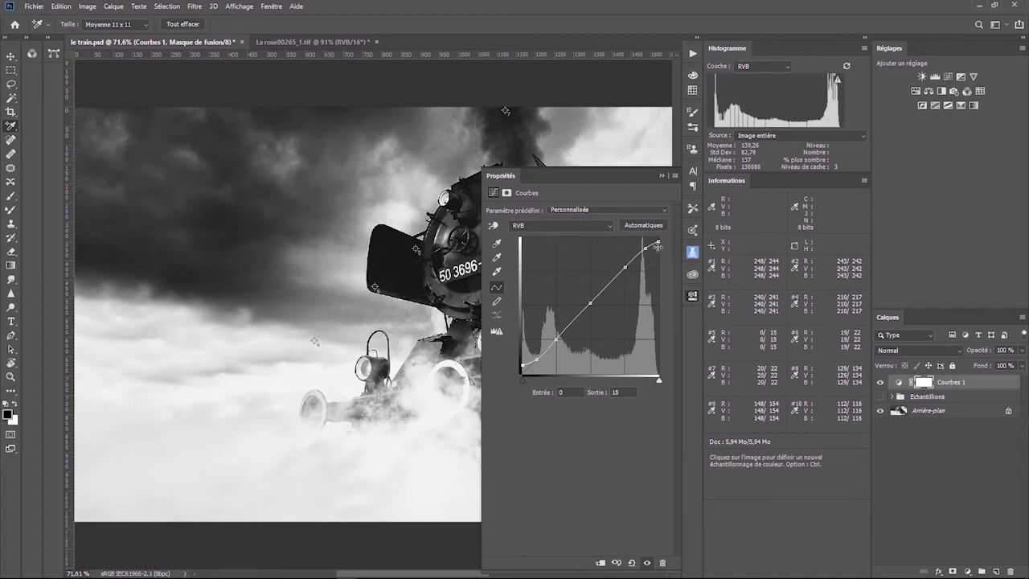
left_click_drag(658, 240, 659, 243)
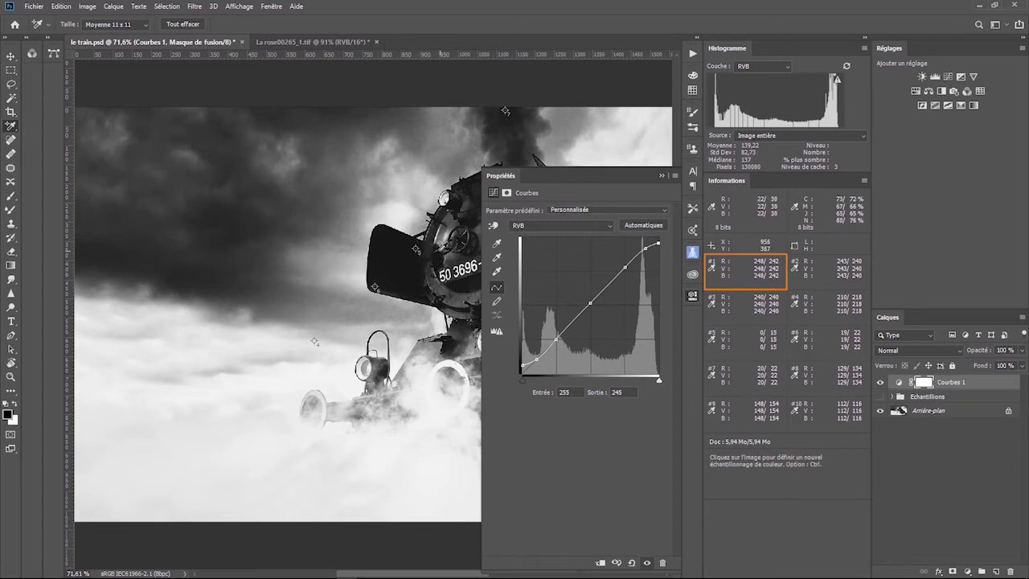
- Check the samplers' before and after values, refresh the histogram with uncached data, and delete the Courbes adjustment layer
mouse_move(410, 257)
left_mouse_down()
mouse_move(420, 239)
mouse_move(416, 248)
left_mouse_up()
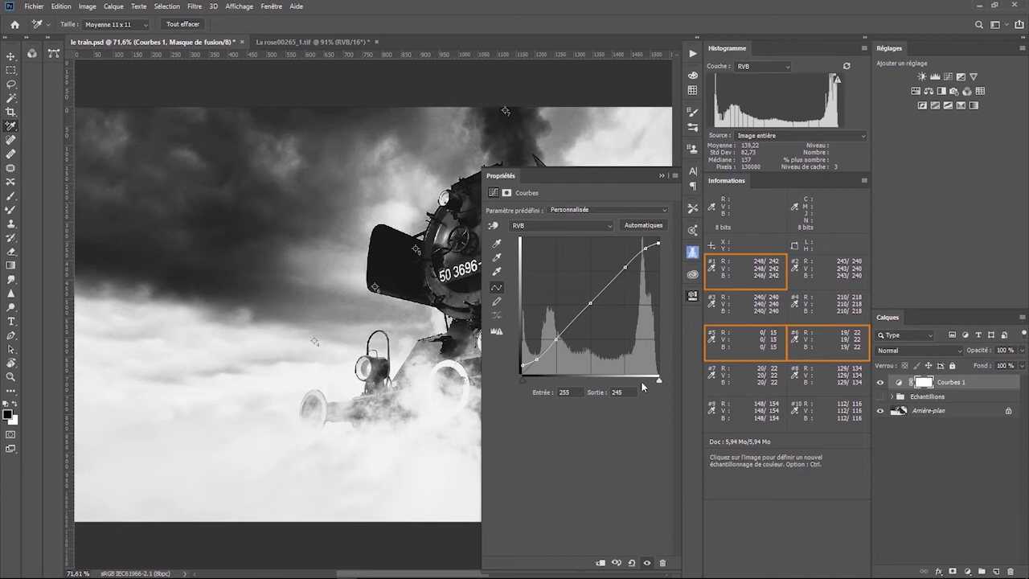
left_click(835, 80)
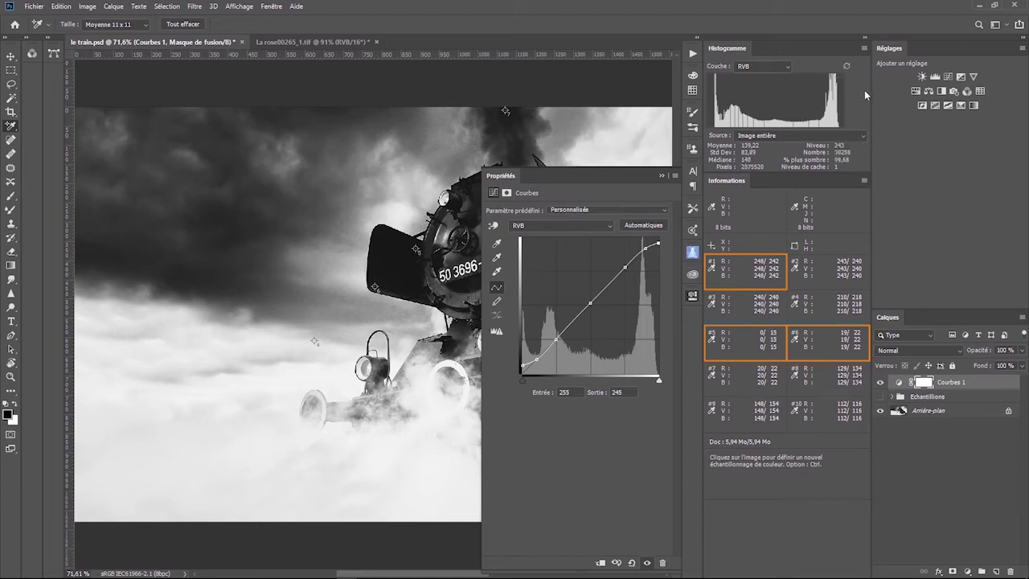
left_click(928, 130)
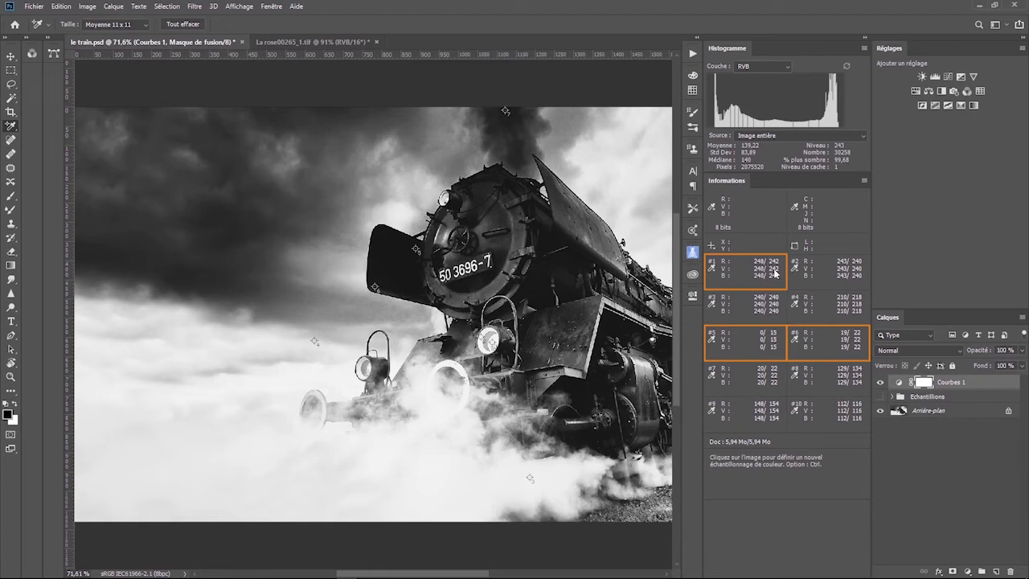
left_click_drag(910, 384, 1011, 572)
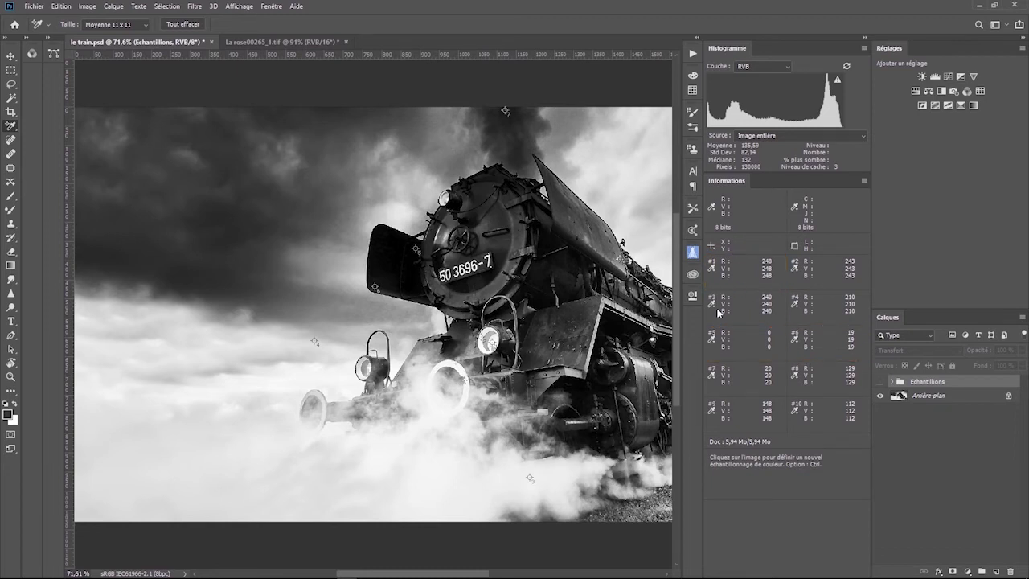
- Show the Echantillions group and compare the RVB and CMJN readouts of its red and blue squares
left_click(879, 381)
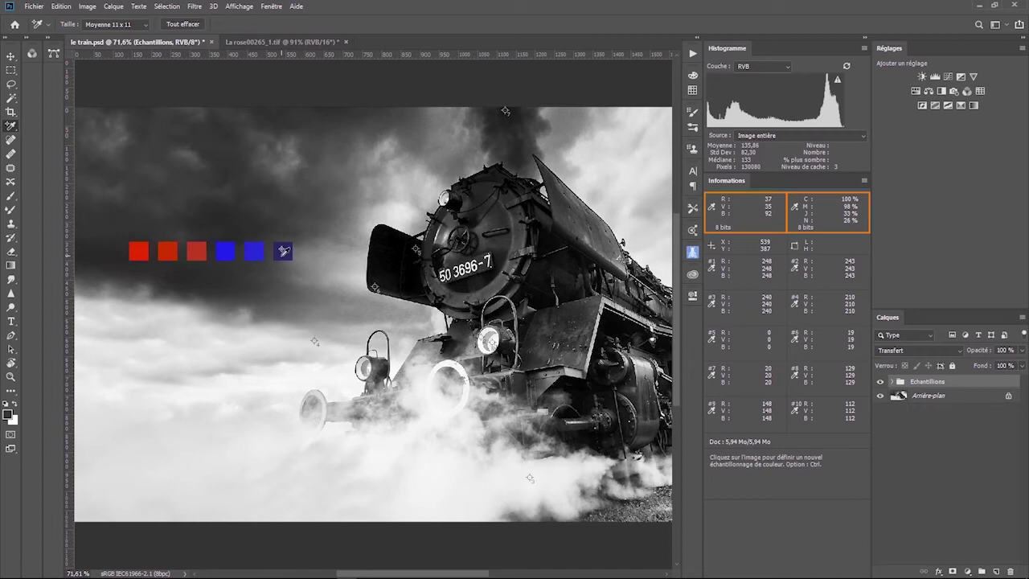
mouse_move(283, 251)
left_mouse_down()
mouse_move(257, 212)
mouse_move(253, 250)
left_mouse_up()
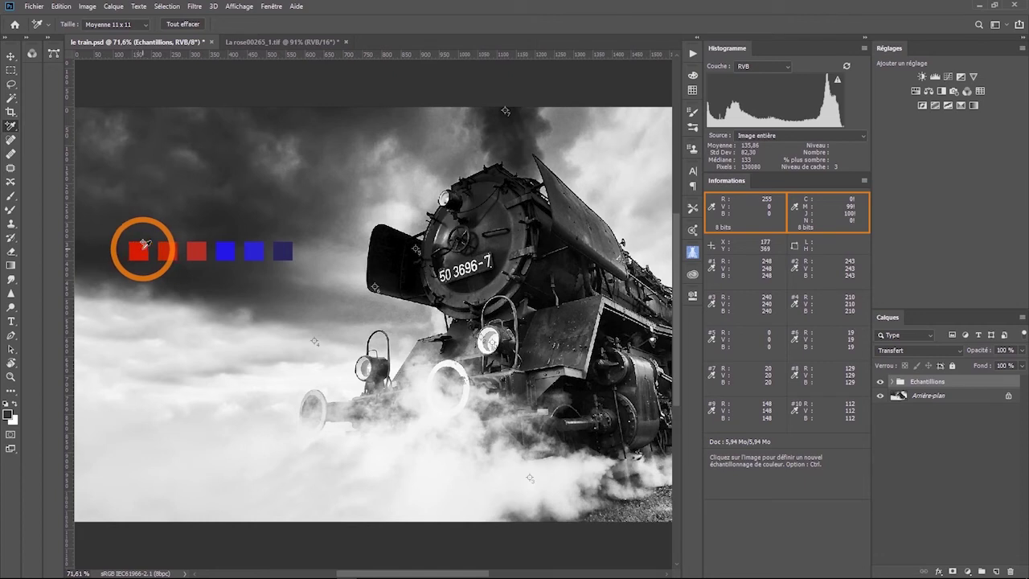
- In La rose00265_1.tif, duplicate the background layer and open the copy in the Camera Raw filter
left_click(253, 42)
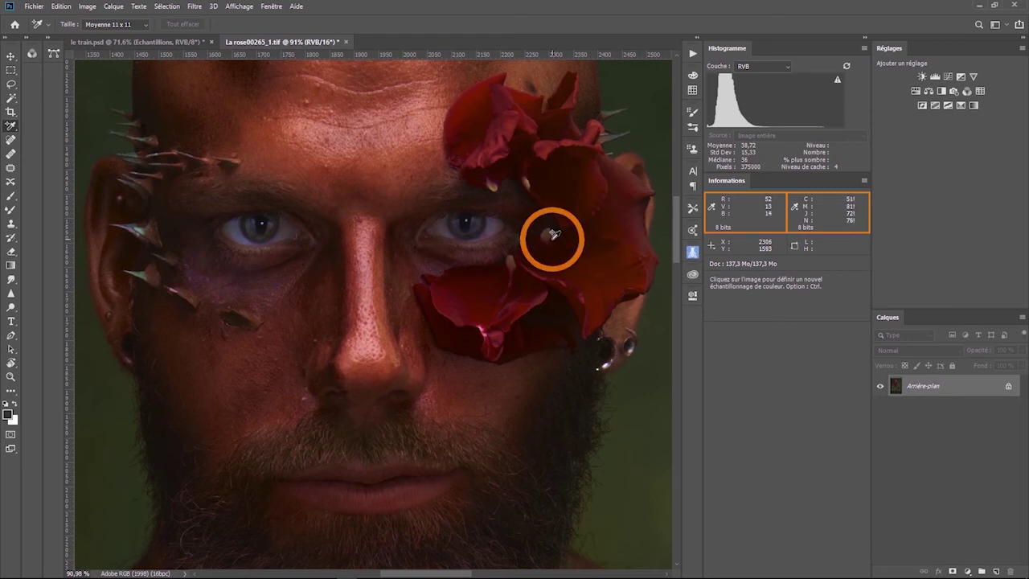
key("ctrl+j")
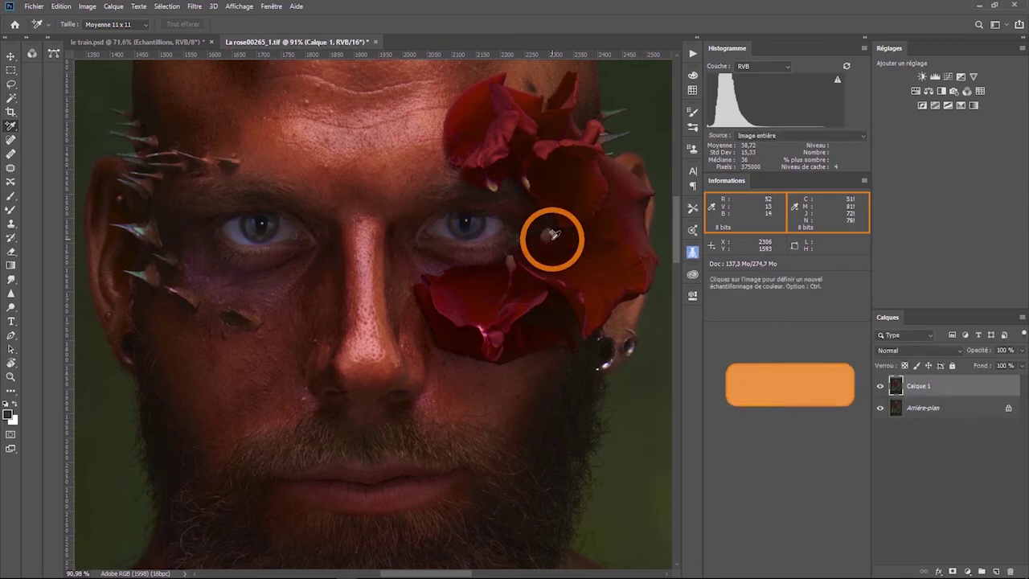
left_click(195, 7)
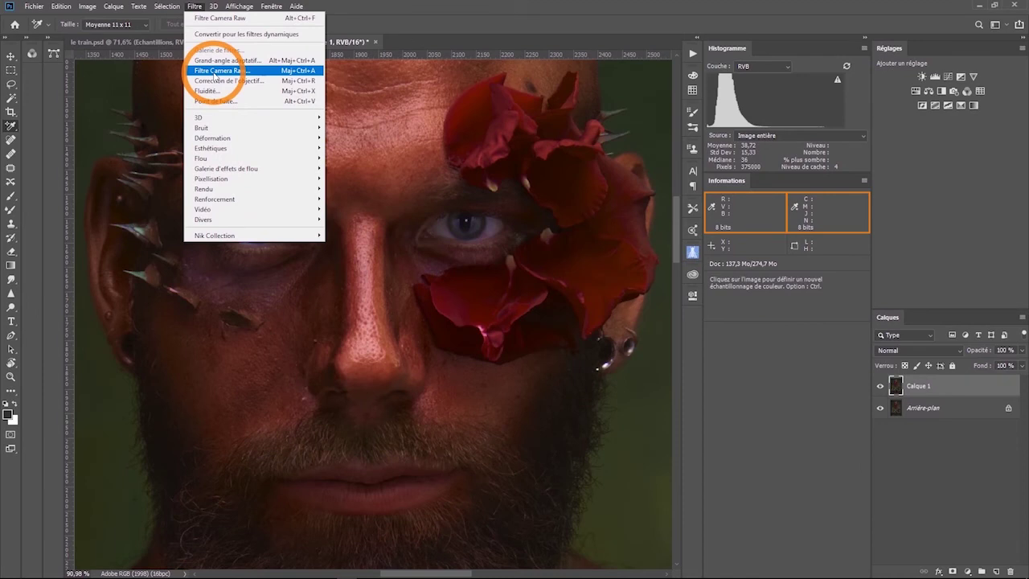
left_click(215, 74)
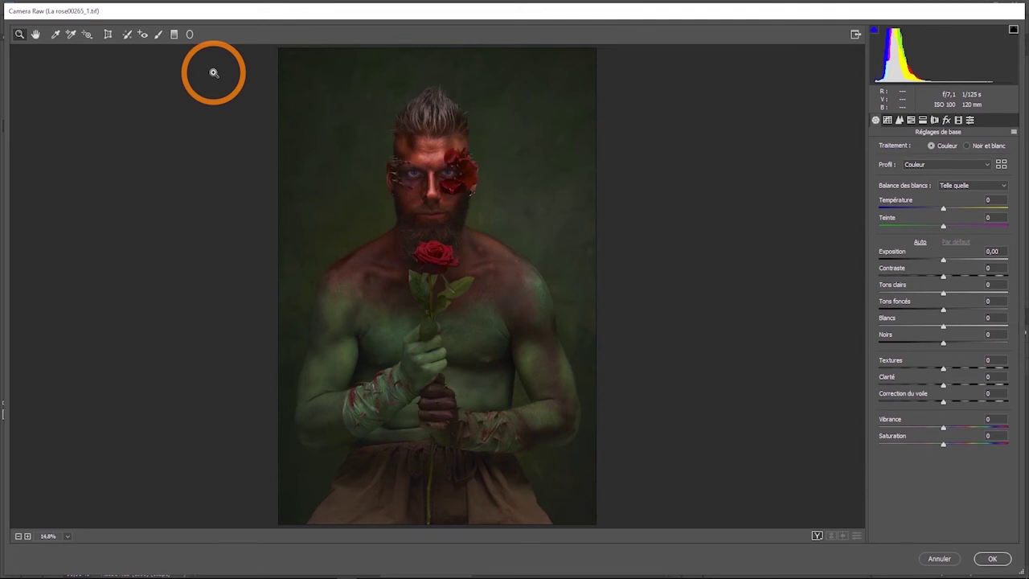
- Place six colour samplers in Camera Raw: on the forehead, the petals above the eye, the chest, the abdomen, the upper arm and the brown garment
left_click(69, 36)
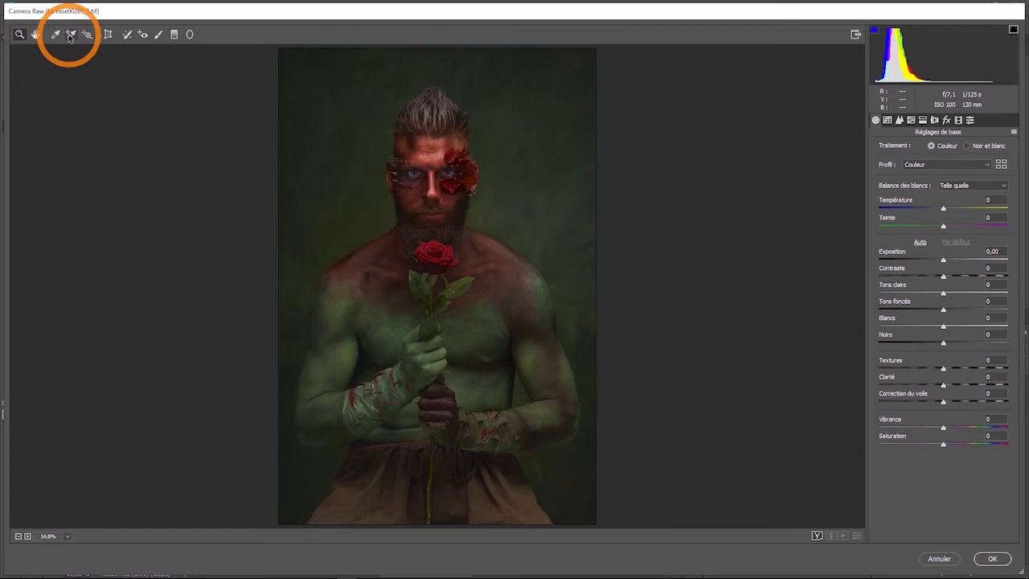
left_click(425, 146)
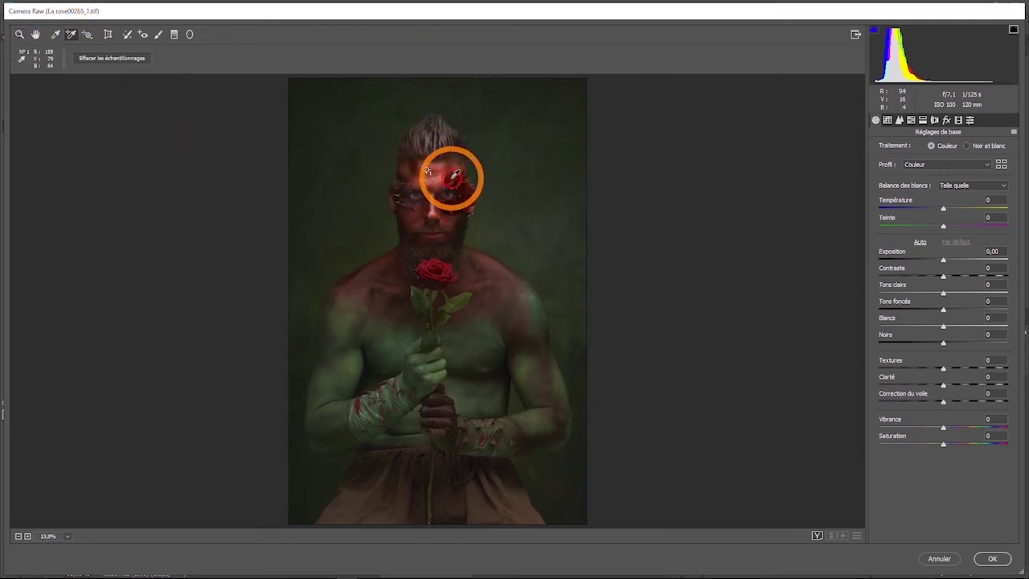
left_click(455, 181)
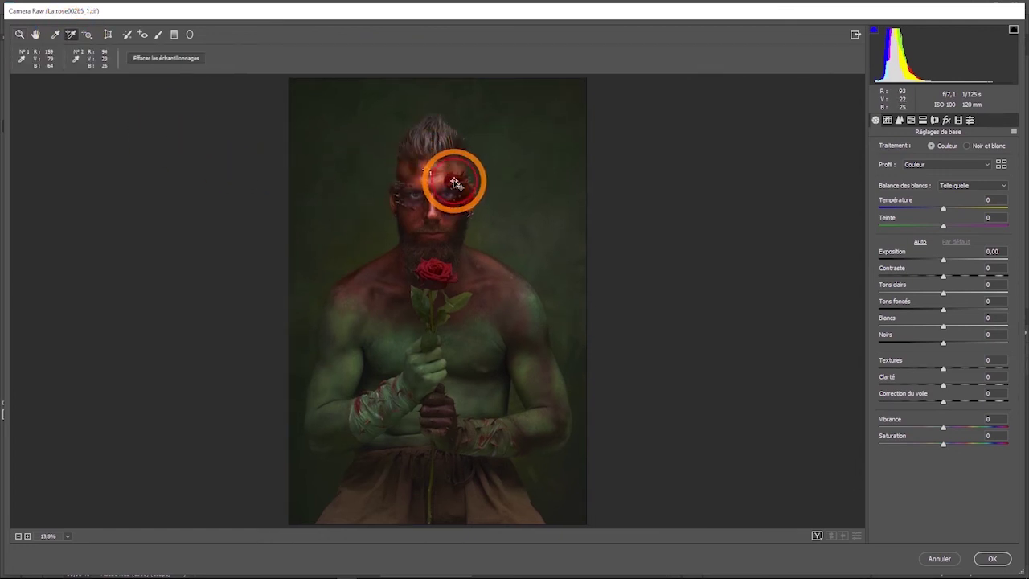
left_click(482, 304)
left_click(470, 392)
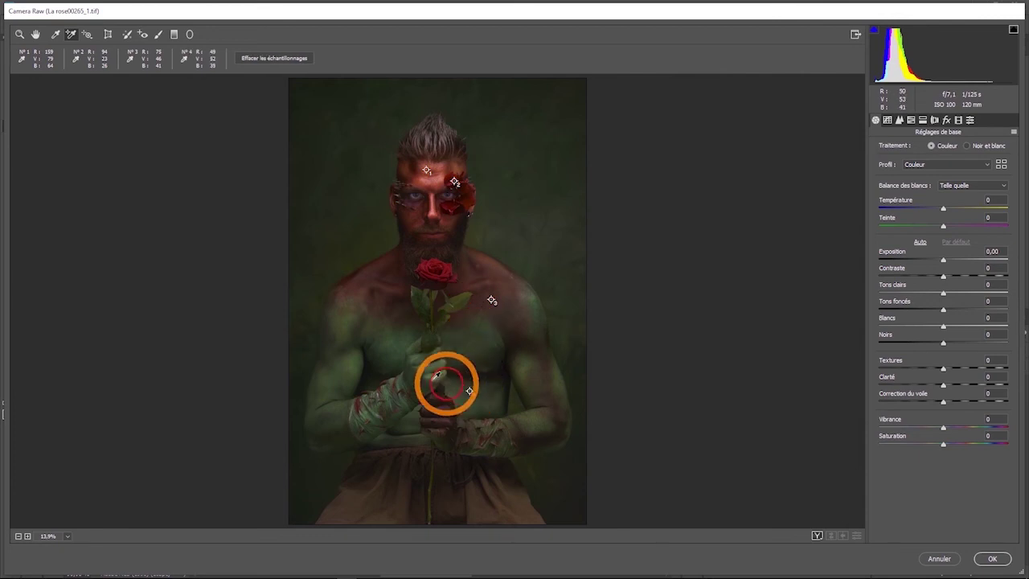
left_click(353, 357)
left_click(393, 465)
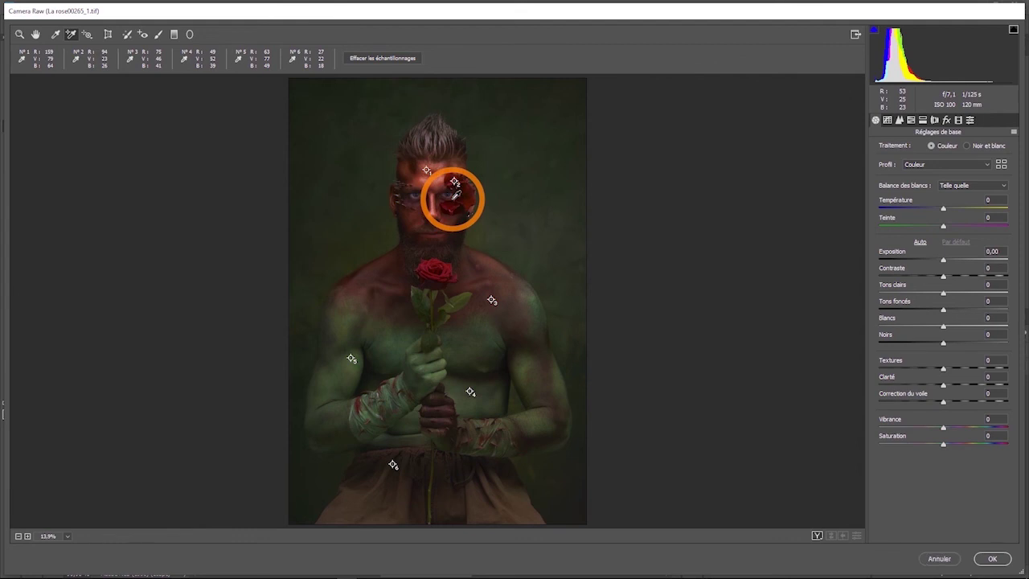
- Place a seventh colour sampler on the dark red petals beside the eye, and bring the face into view at 83.3%
scroll(455, 183, "up", 5, "alt")
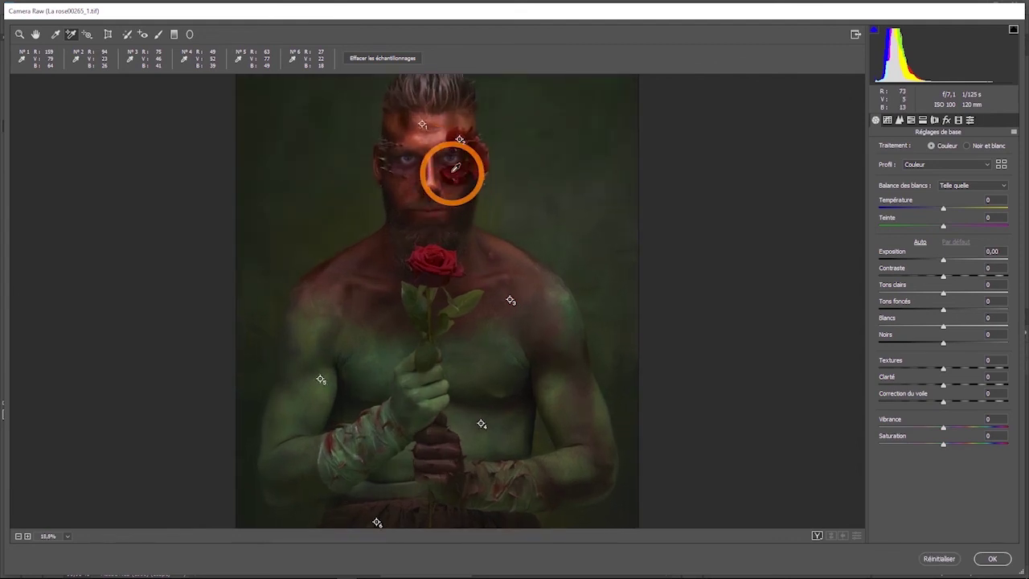
scroll(455, 168, "up", 4, "alt")
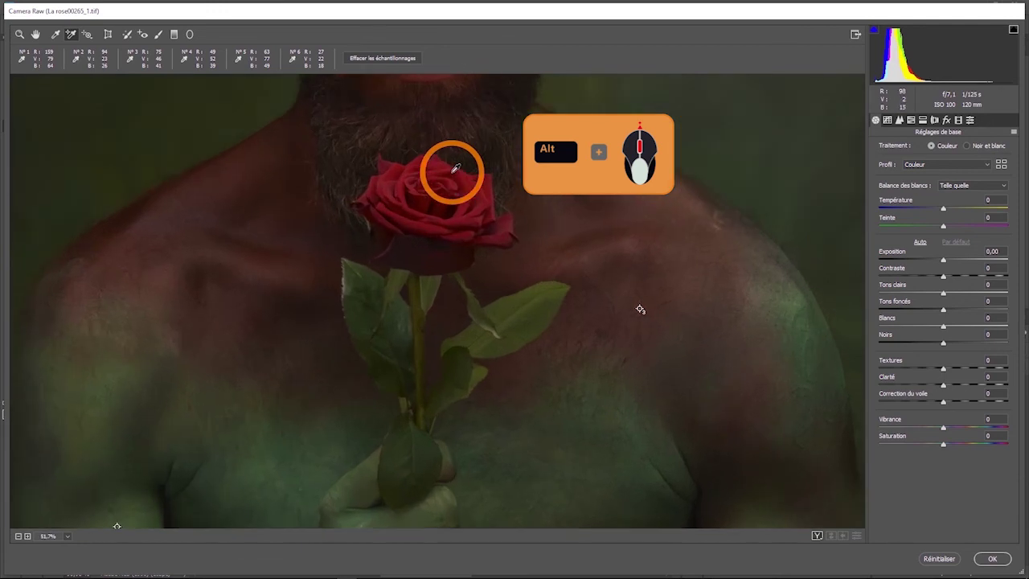
scroll(455, 169, "up", 1, "alt")
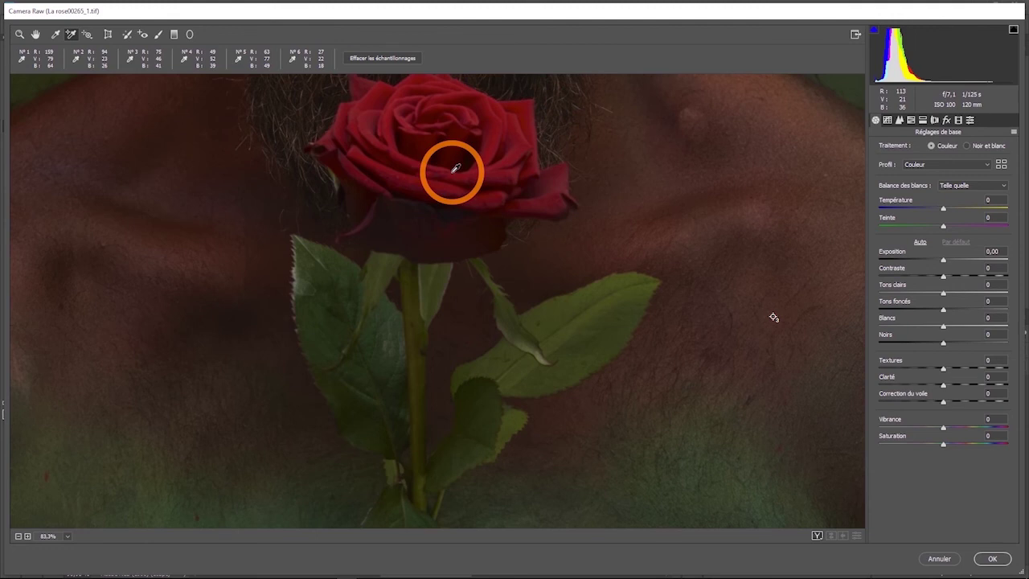
left_click(454, 169)
left_click_drag(443, 121, 510, 146)
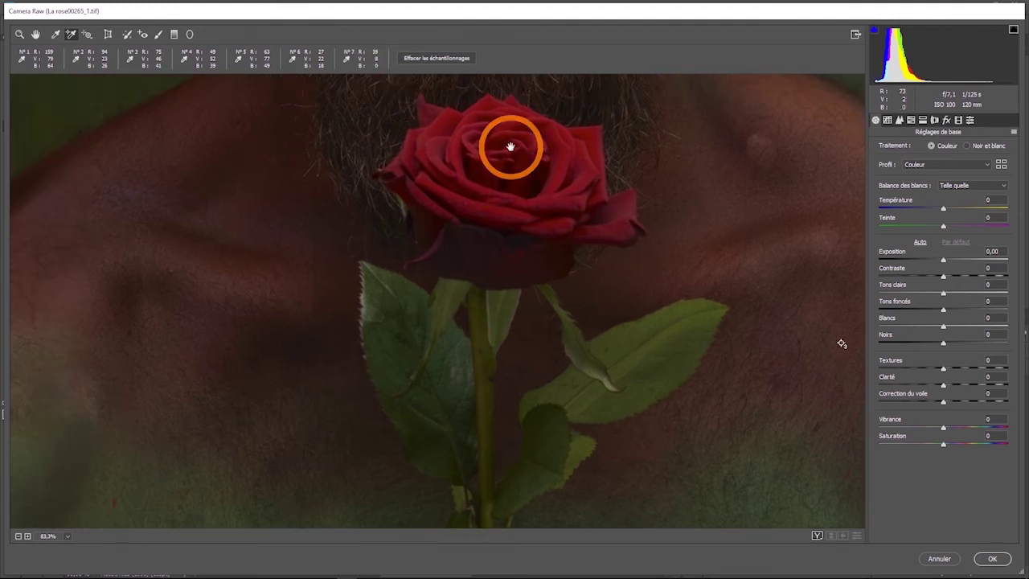
left_click_drag(535, 108, 511, 208)
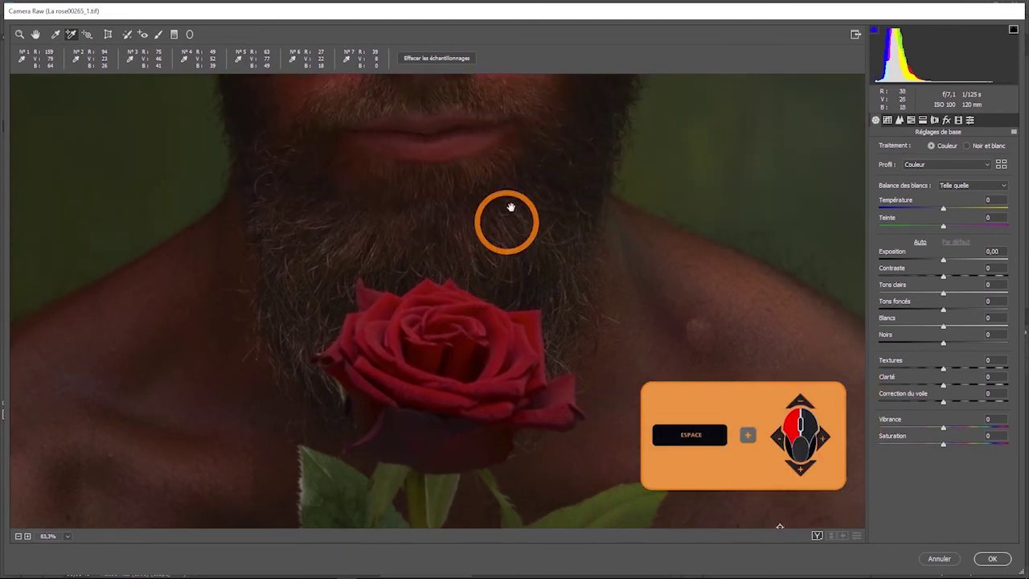
left_click_drag(551, 142, 451, 383)
left_click_drag(610, 188, 592, 278)
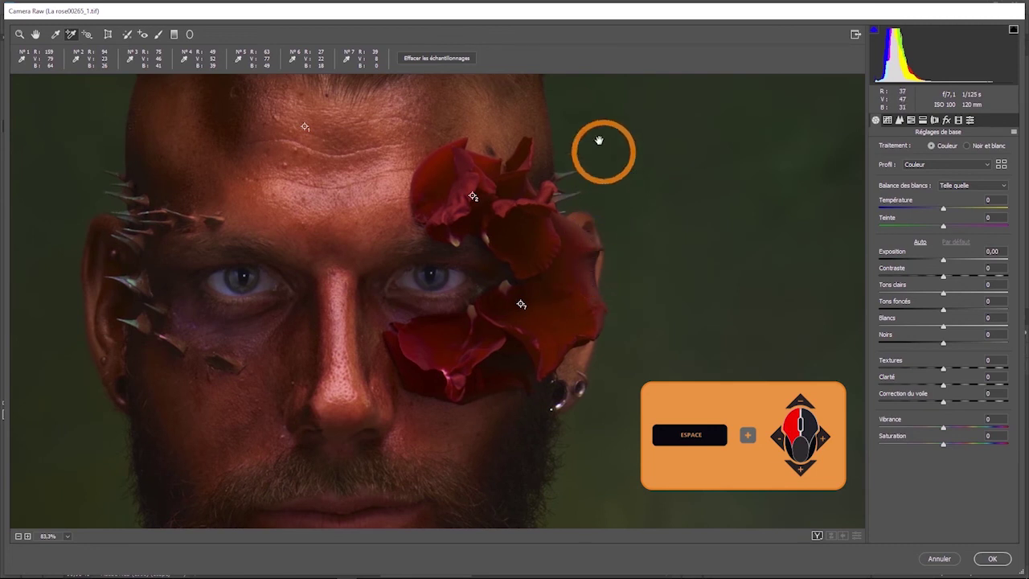
- Clear all Camera Raw colour samplers and place a new one on the petals between the eye and the ear
left_click(391, 68)
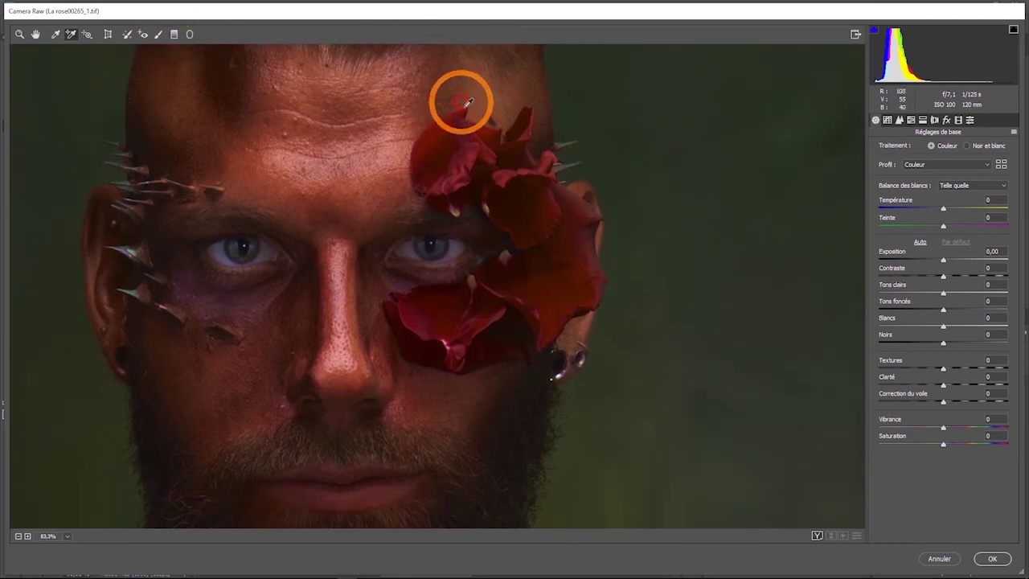
left_click(538, 227)
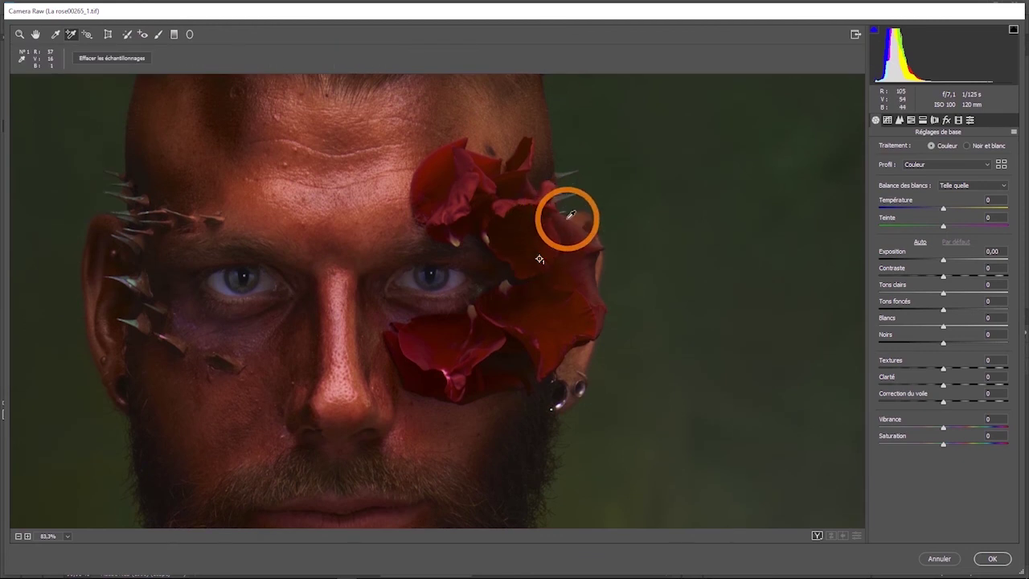
- Place six more colour samplers: on the petals beside the cheek, under the eye and above the eyebrow, the nose tip, and two on the forehead
left_click(552, 336)
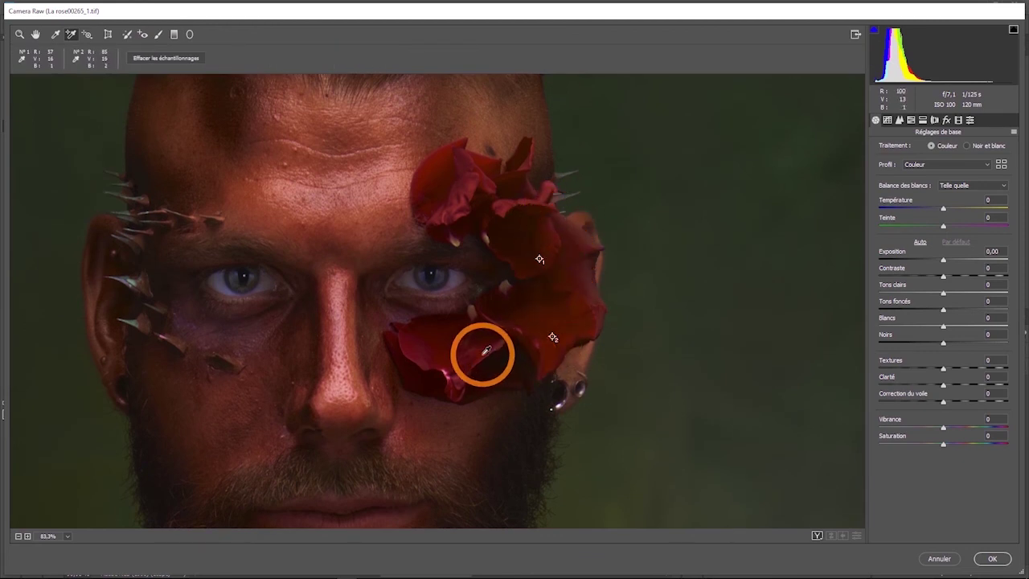
left_click(454, 352)
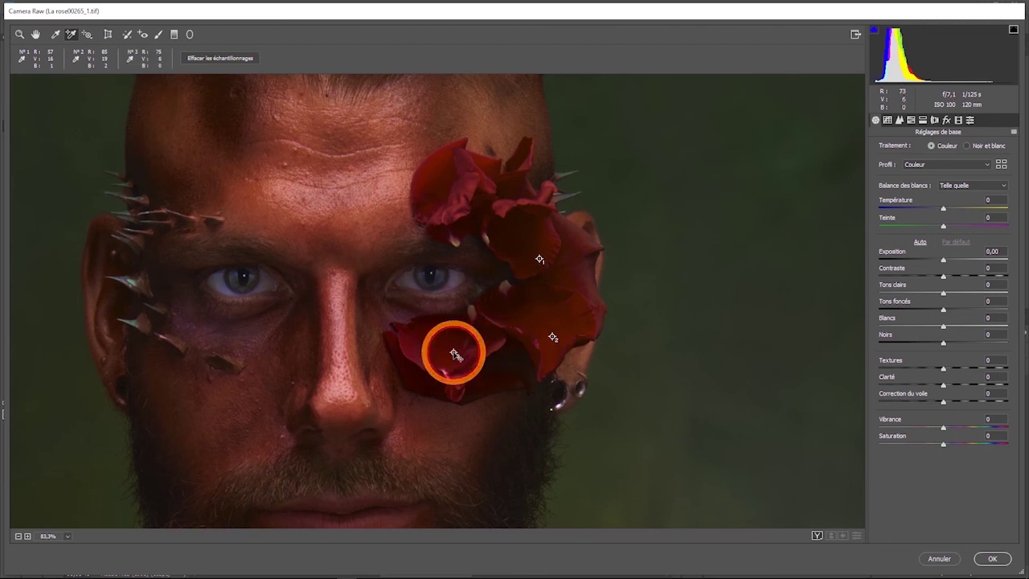
left_click(449, 189)
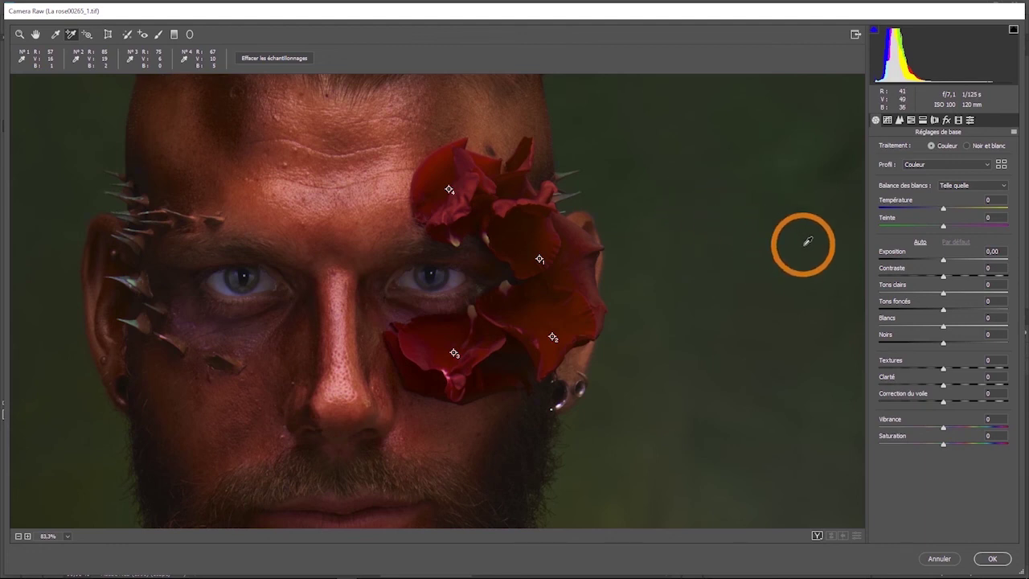
left_click(348, 388)
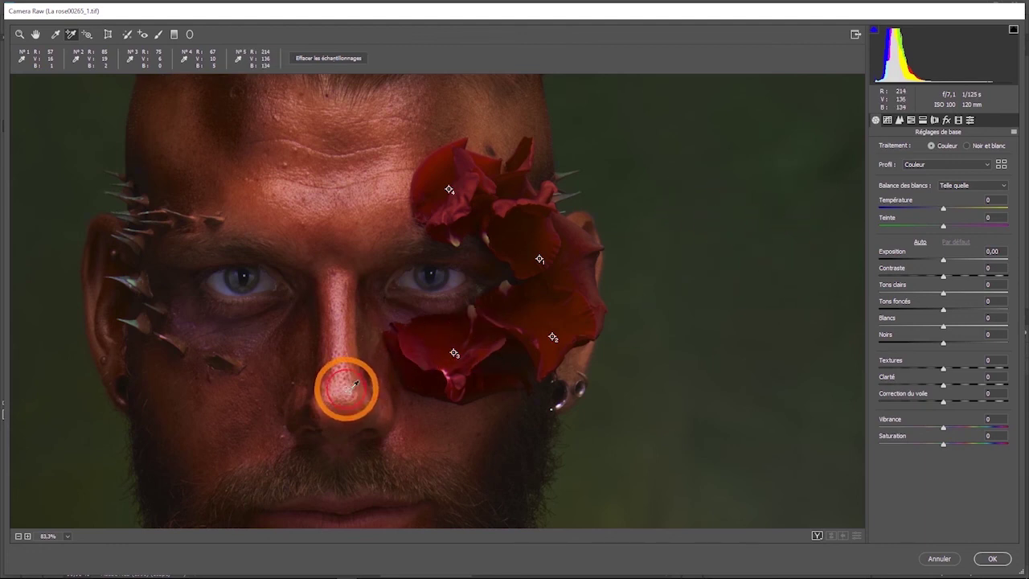
left_click(313, 192)
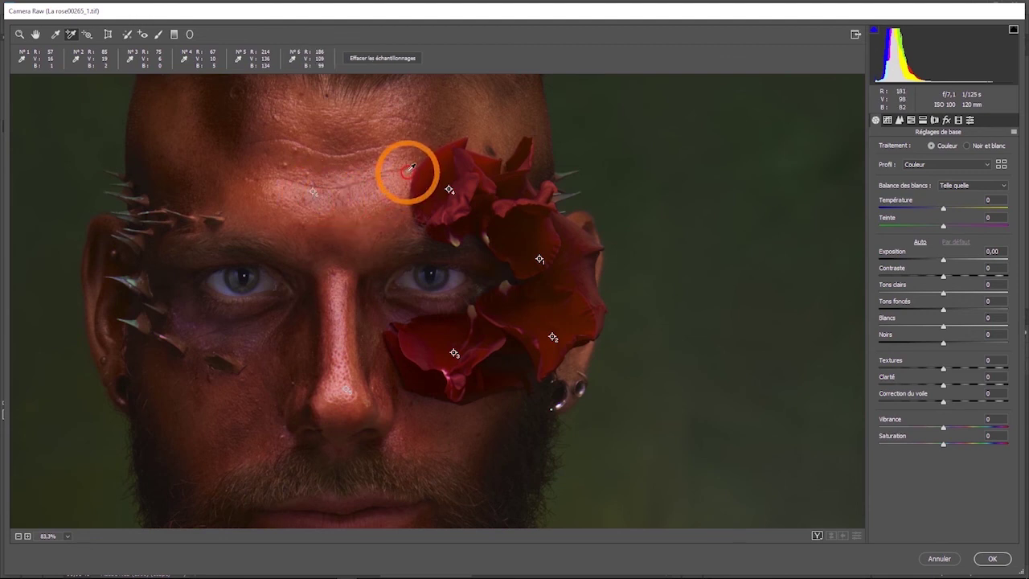
left_click(398, 131)
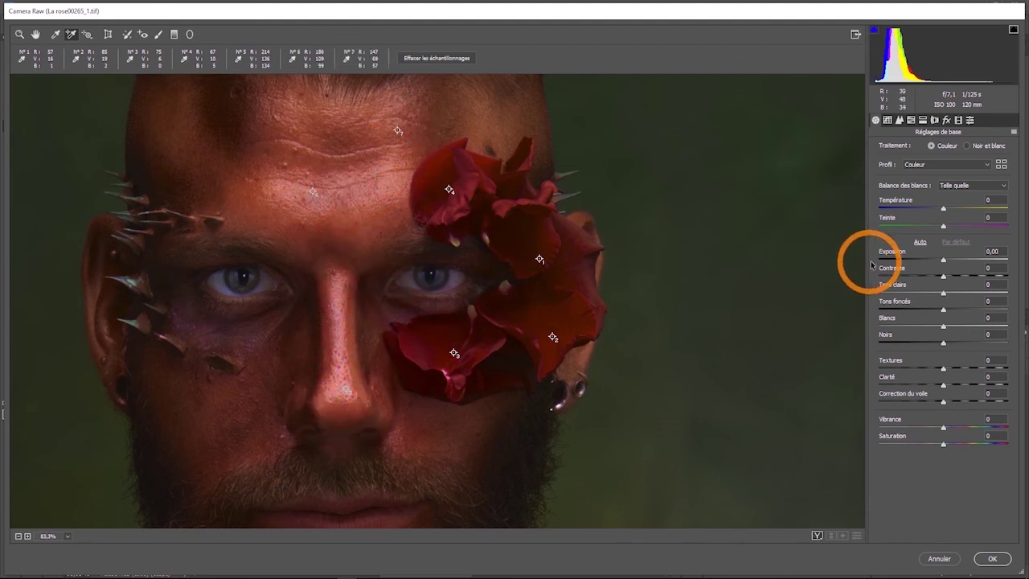
- Set Tons clairs to -29, Tons foncés to +18, Exposition to +0,15 and Saturation to -17, and apply the Camera Raw filter
mouse_move(944, 295)
left_mouse_down()
mouse_move(922, 298)
mouse_move(953, 312)
left_mouse_up()
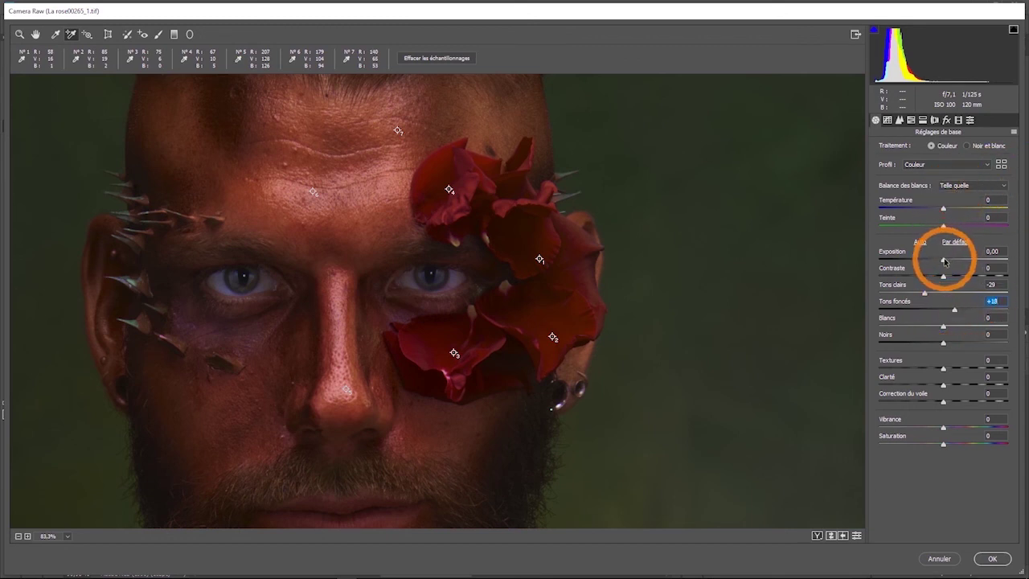
left_click_drag(943, 260, 946, 261)
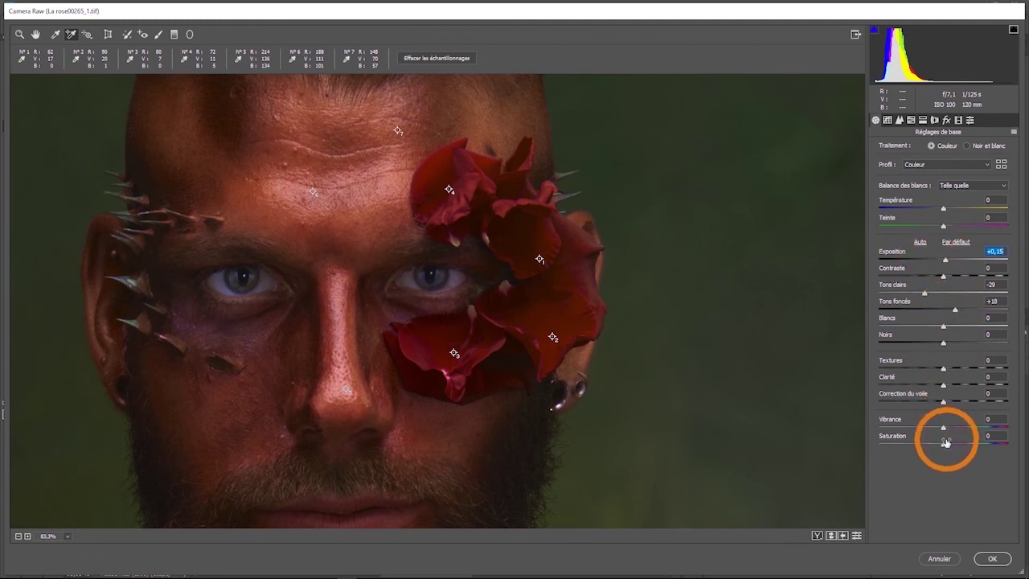
left_click_drag(944, 444, 932, 444)
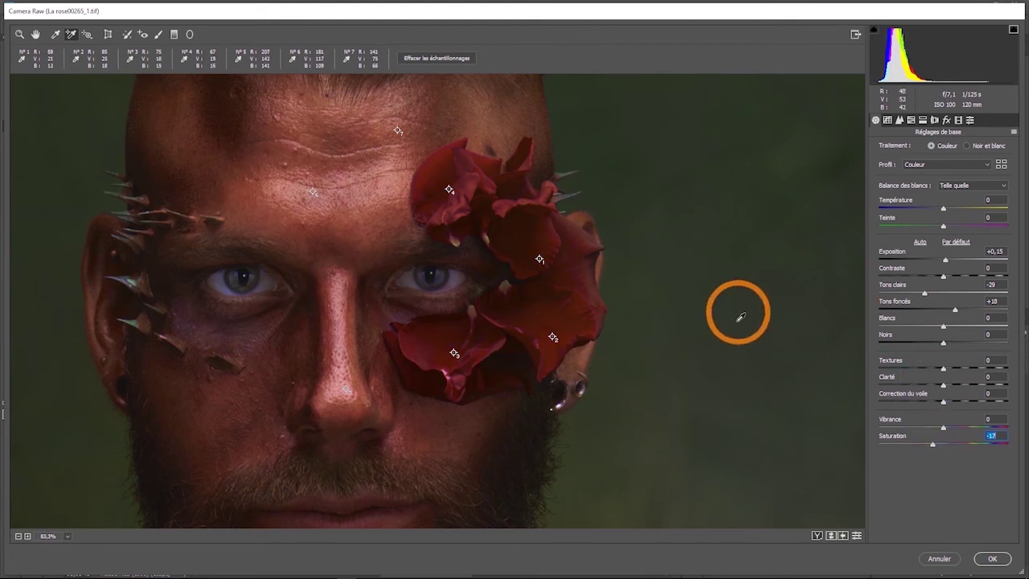
scroll(512, 225, "down", 6, "alt")
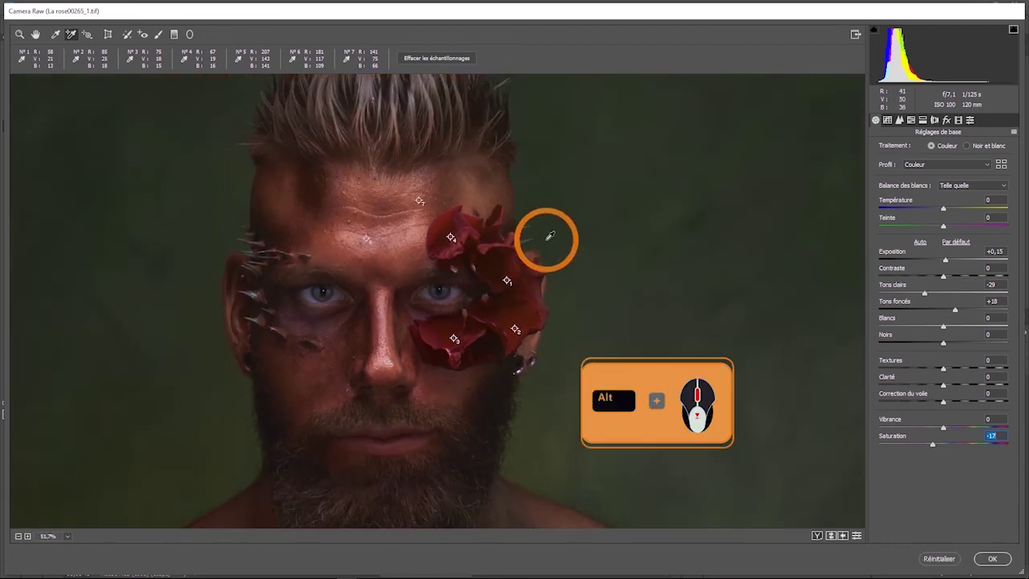
scroll(587, 214, "down", 2)
scroll(482, 265, "up", 1)
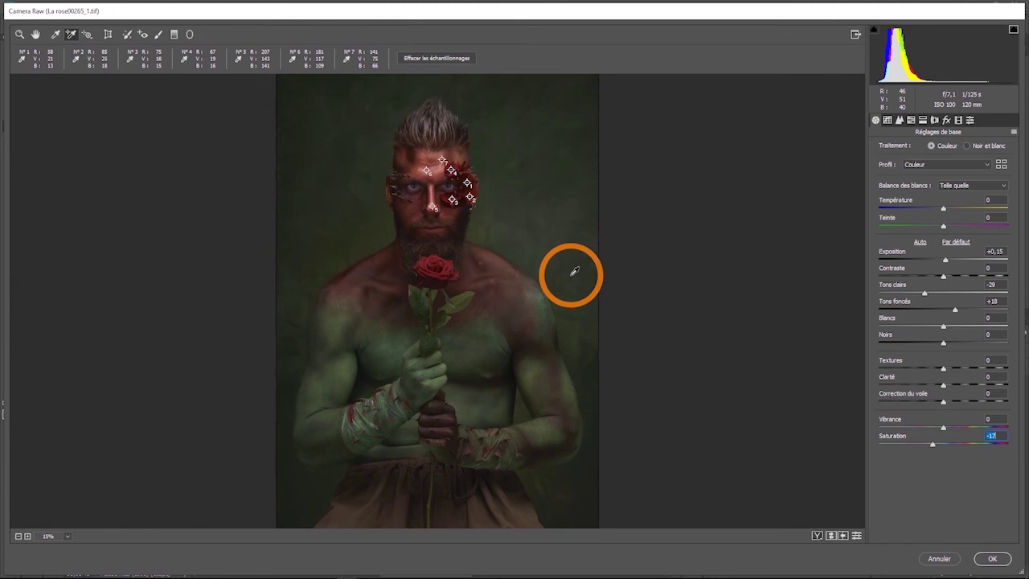
left_click(992, 558)
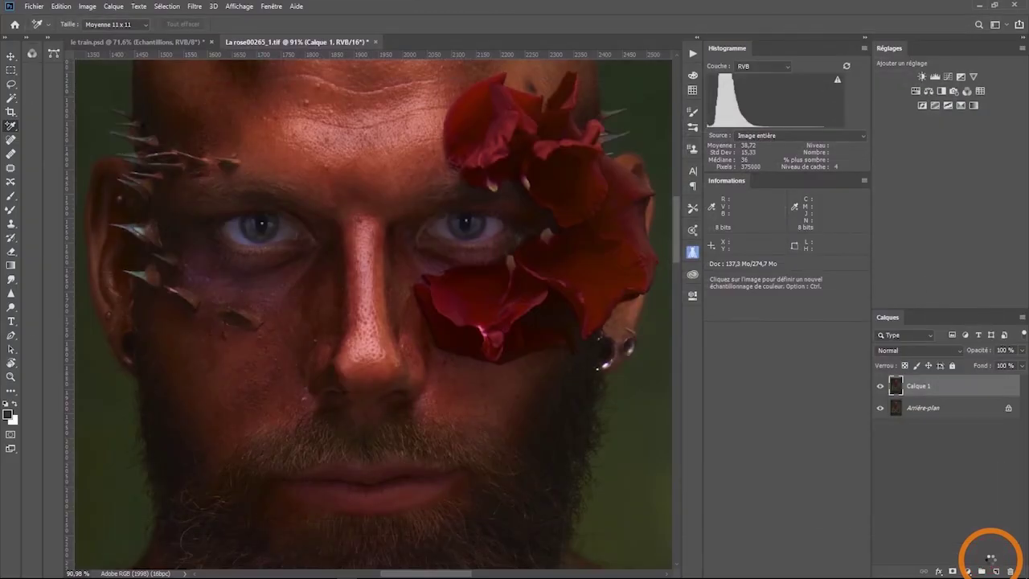